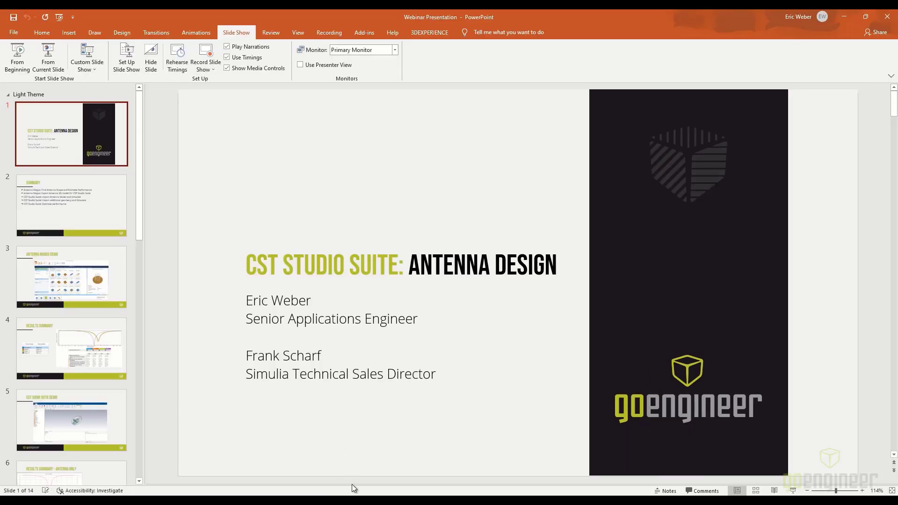
# Bring the SIMULIA-EMAG_PortfolioOverview PDF in Acrobat Reader to the front with Alt+Tab
pyautogui.hotkey('alt', 'Tab')
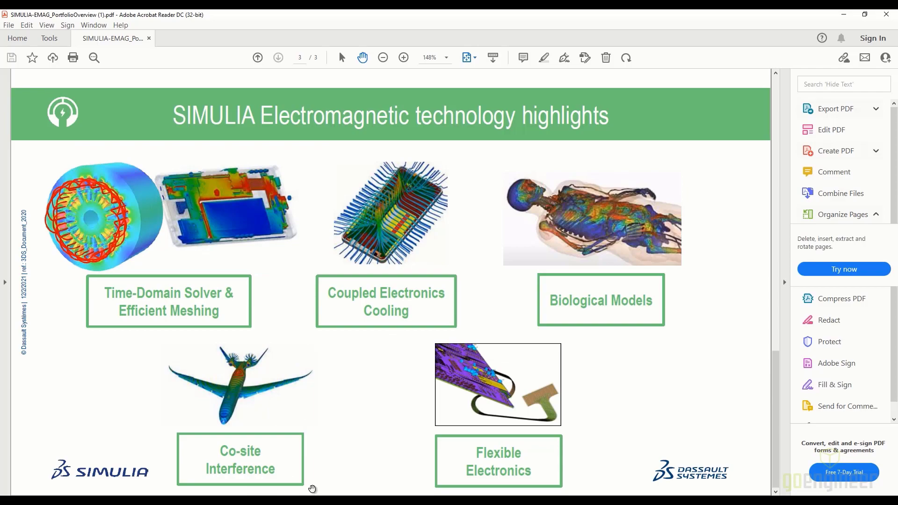
# Present the webinar slide show up to the Antenna Magus Demo slide, then end it
pyautogui.moveTo(312, 489)
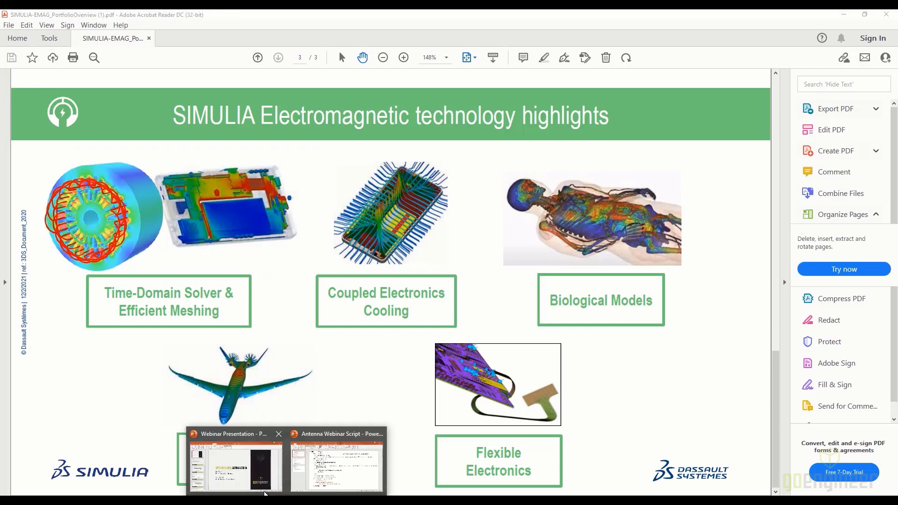
pyautogui.click(257, 478)
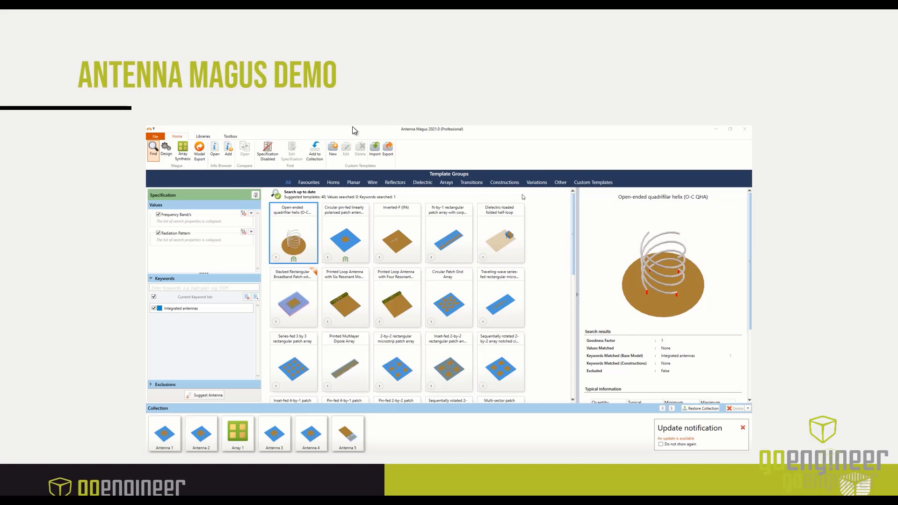
pyautogui.press('Escape')
# Switch to Antenna Magus 2021.0 Professional, showing its Quick Start specification categories
pyautogui.hotkey('alt', 'Tab')
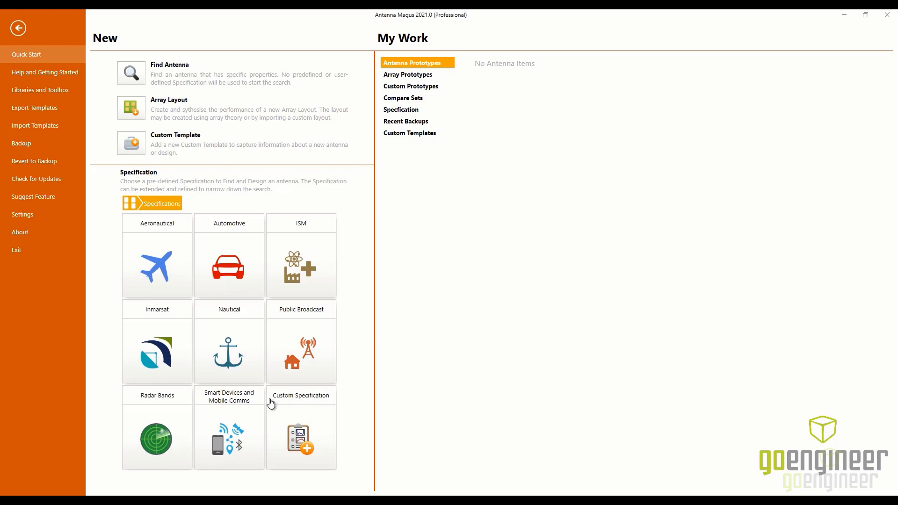
pyautogui.click(215, 419)
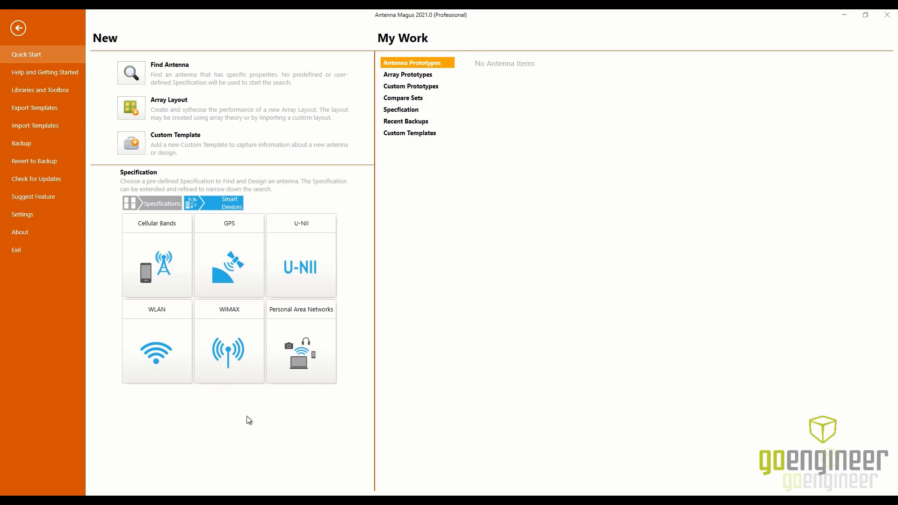
# List the Personal Area Networks specifications: Bluetooth and the Europe, Generic and USA/Australia ZigBee bands
pyautogui.click(298, 332)
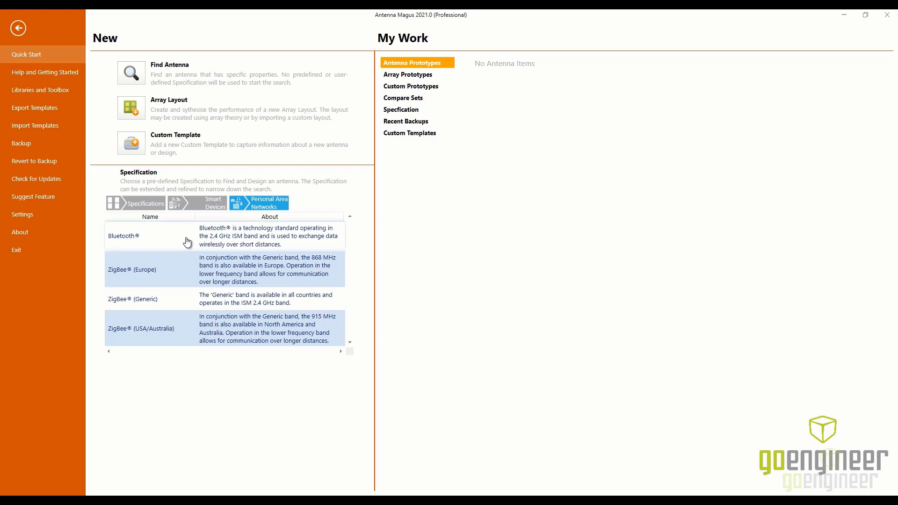
# Load the Bluetooth specification into Find, giving 40 ranked templates, and focus the Keywords box
pyautogui.doubleClick(158, 249)
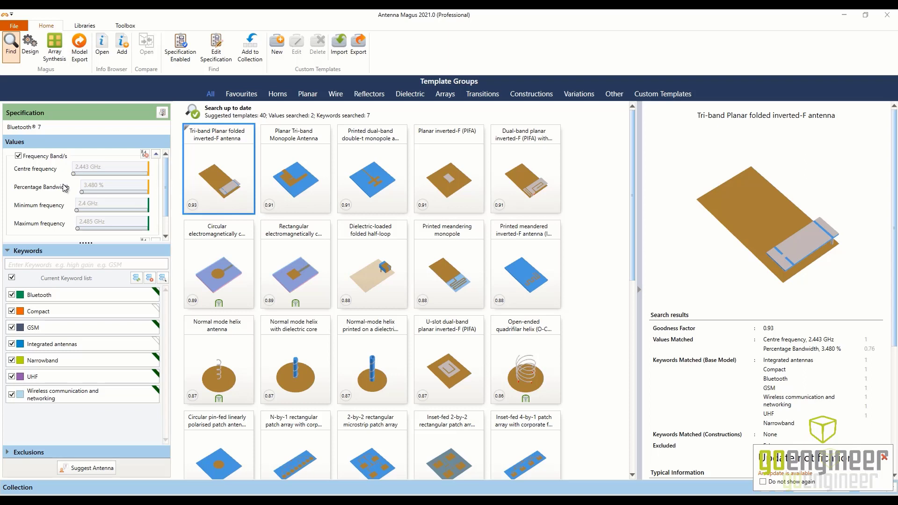
pyautogui.click(39, 264)
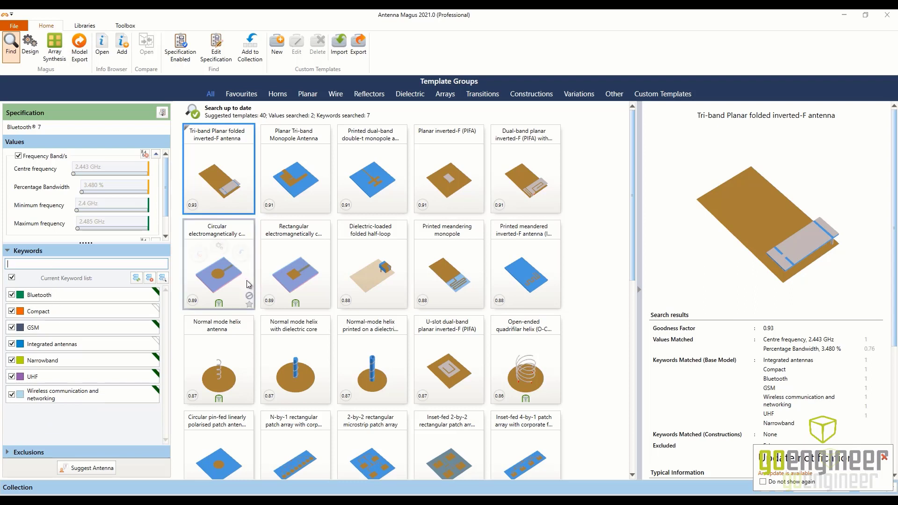
pyautogui.moveTo(210, 135)
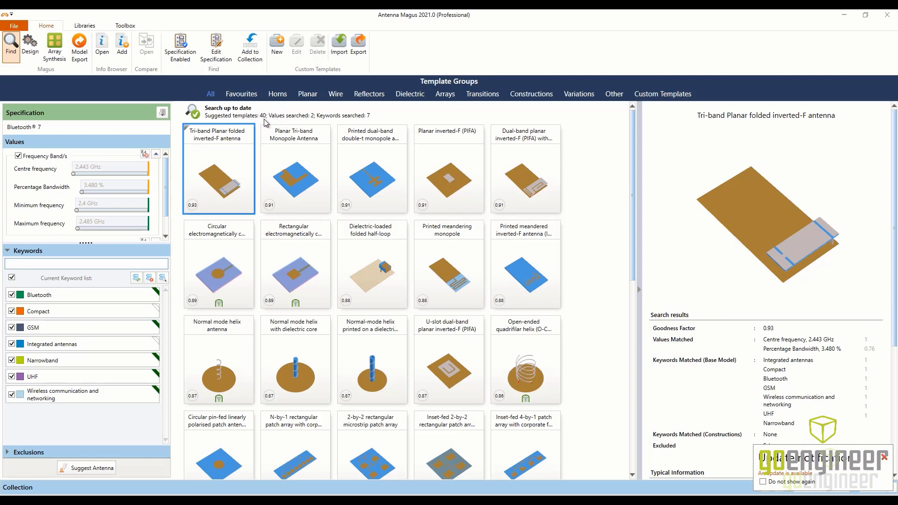
pyautogui.moveTo(408, 273)
# Type 'comp' in Keywords, browse the Family suggestions, and close them without adding a keyword
pyautogui.write('xo')
pyautogui.press('BackSpace')
pyautogui.press('BackSpace')
pyautogui.write('comp')
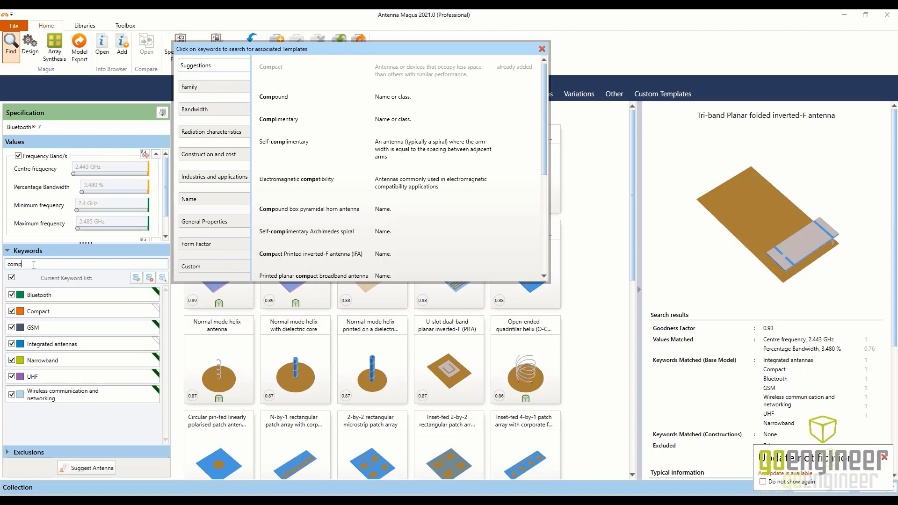
pyautogui.click(208, 88)
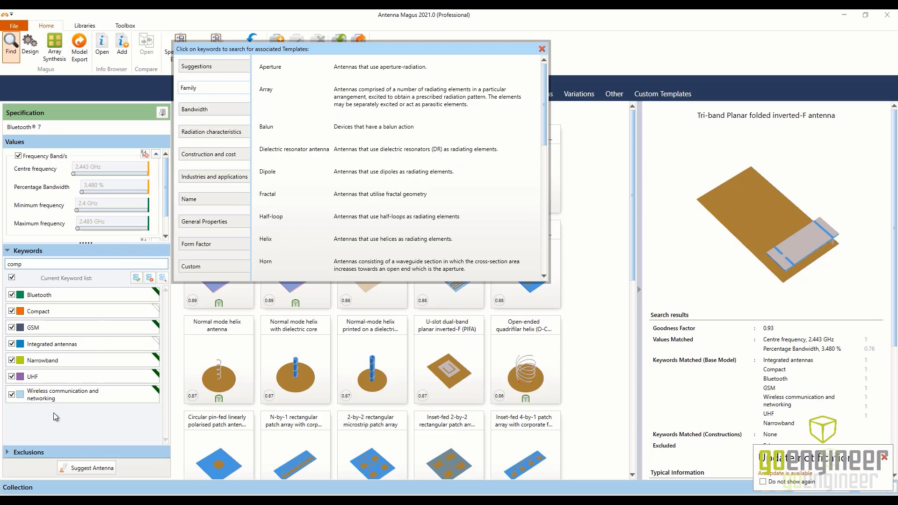
pyautogui.click(74, 429)
# Scroll the template results down to the 0.86-scored patch designs
pyautogui.moveTo(248, 144)
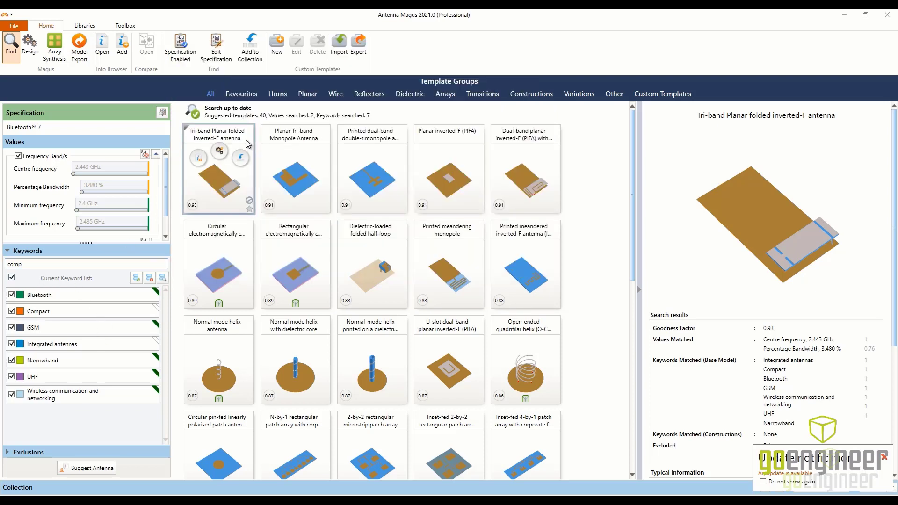
pyautogui.moveTo(348, 241)
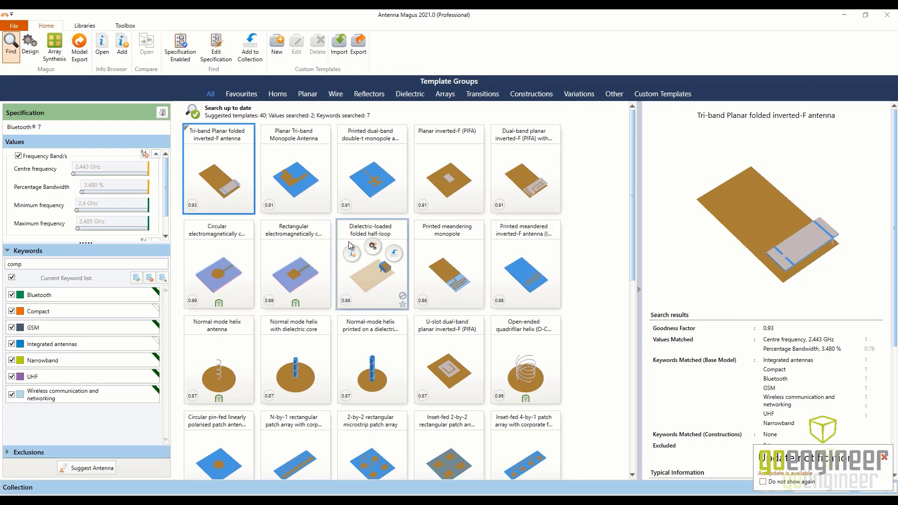
pyautogui.scroll(-2, 351, 243)
pyautogui.scroll(-5, 354, 245)
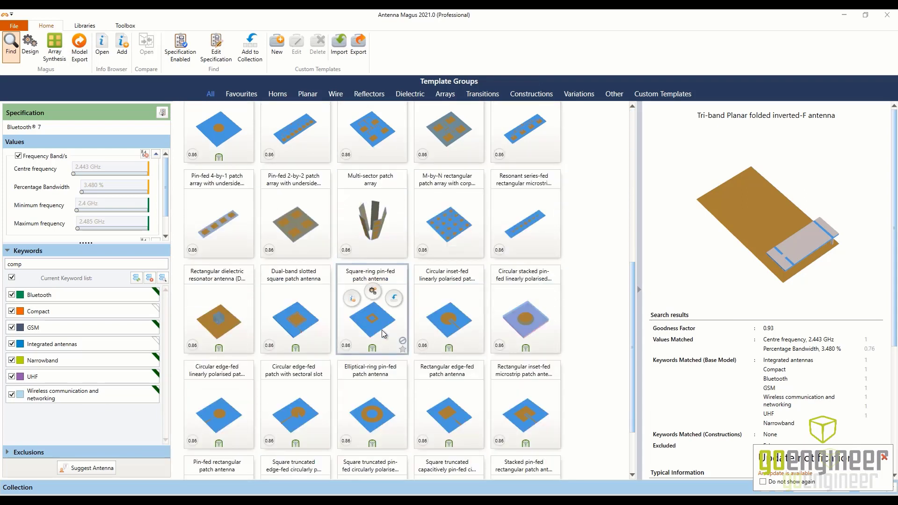
pyautogui.moveTo(453, 333)
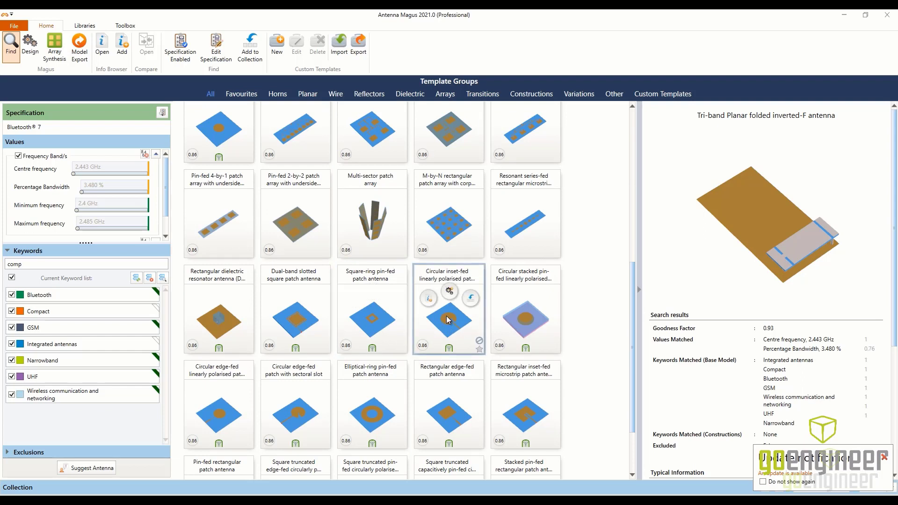
# Open the Circular inset-fed linearly polarised patch's information page and read through to its Performance section
pyautogui.click(430, 299)
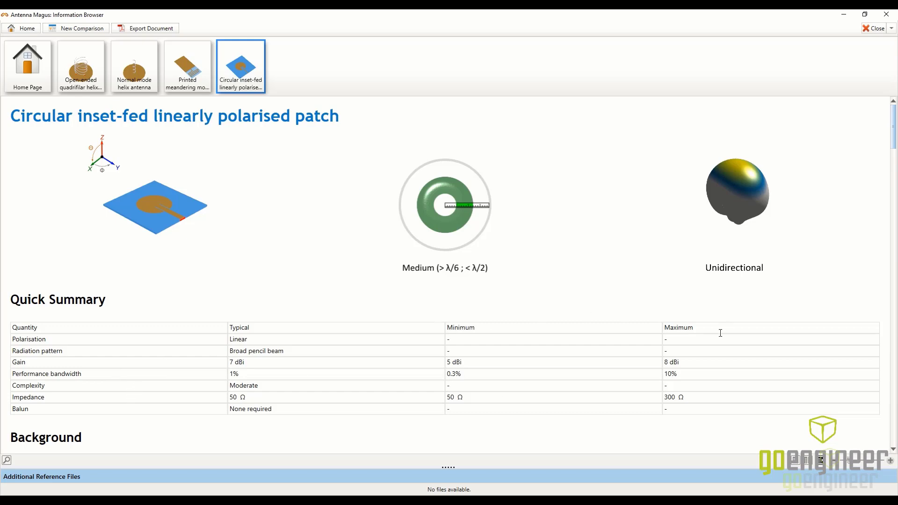
pyautogui.scroll(-2, 365, 354)
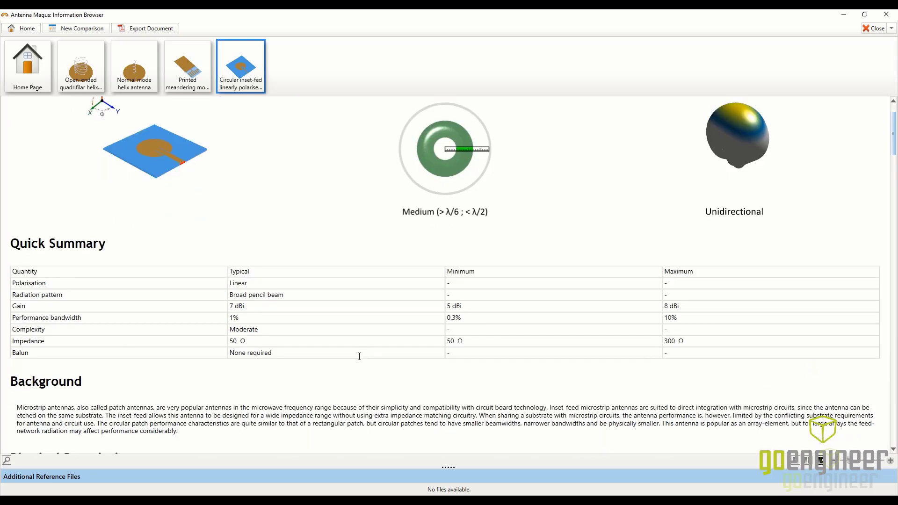
pyautogui.scroll(-3, 294, 364)
pyautogui.scroll(-1, 292, 370)
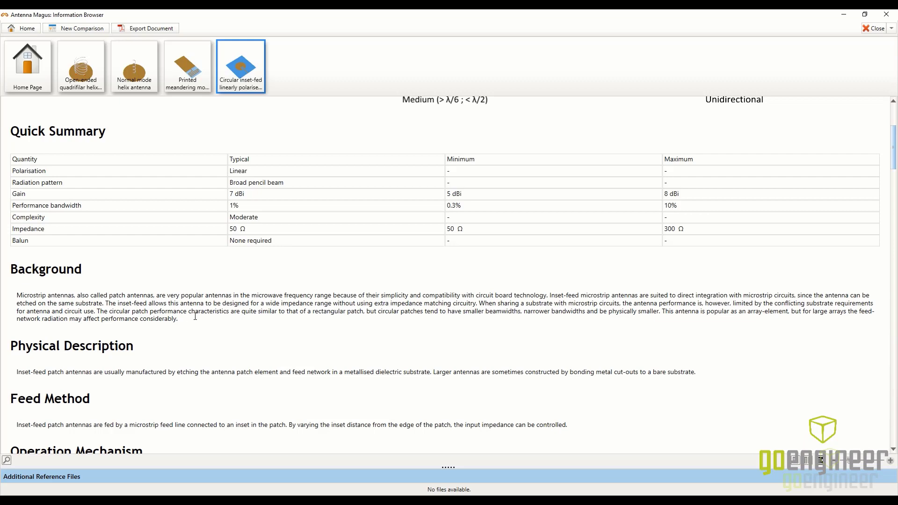
pyautogui.scroll(-3, 195, 317)
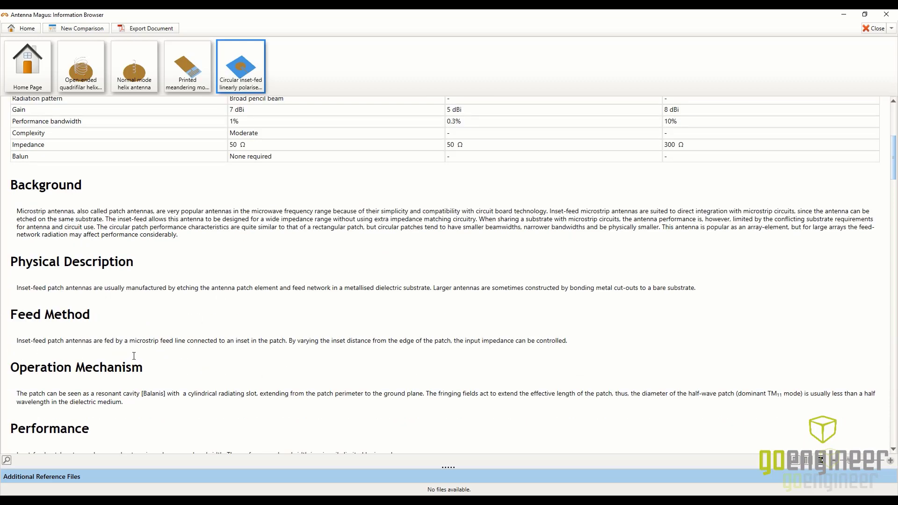
pyautogui.scroll(-4, 206, 383)
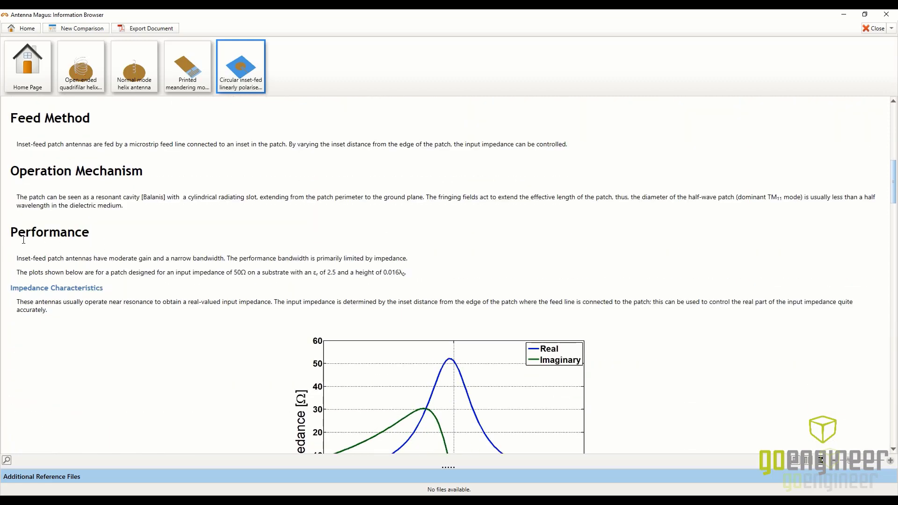
pyautogui.scroll(-2, 236, 288)
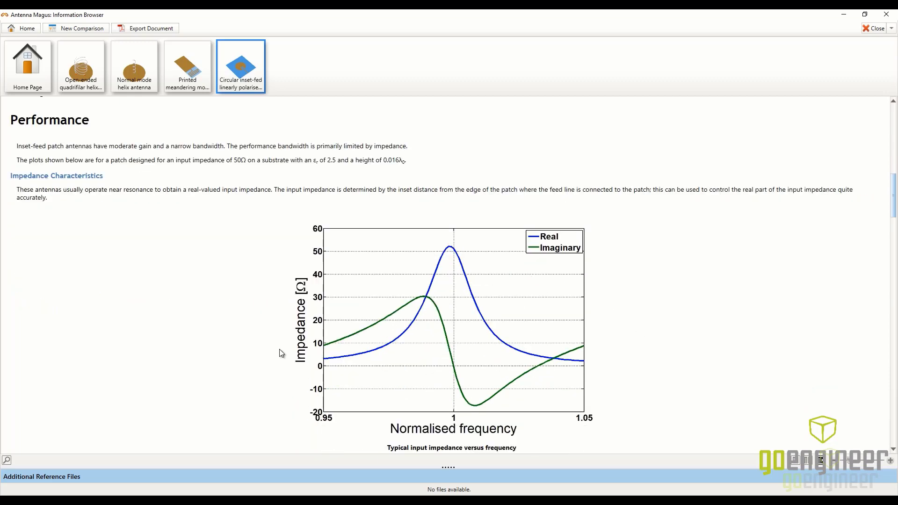
pyautogui.scroll(-1, 197, 387)
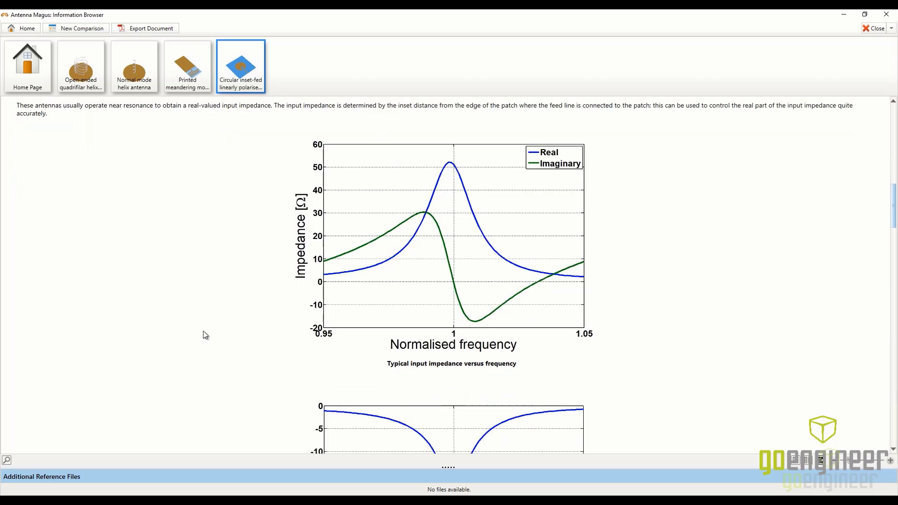
pyautogui.scroll(-5, 204, 332)
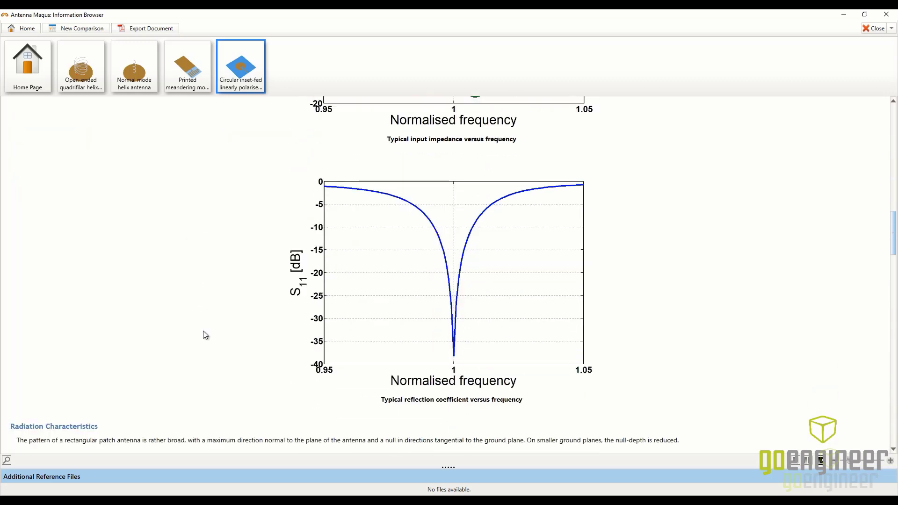
pyautogui.scroll(-1, 204, 333)
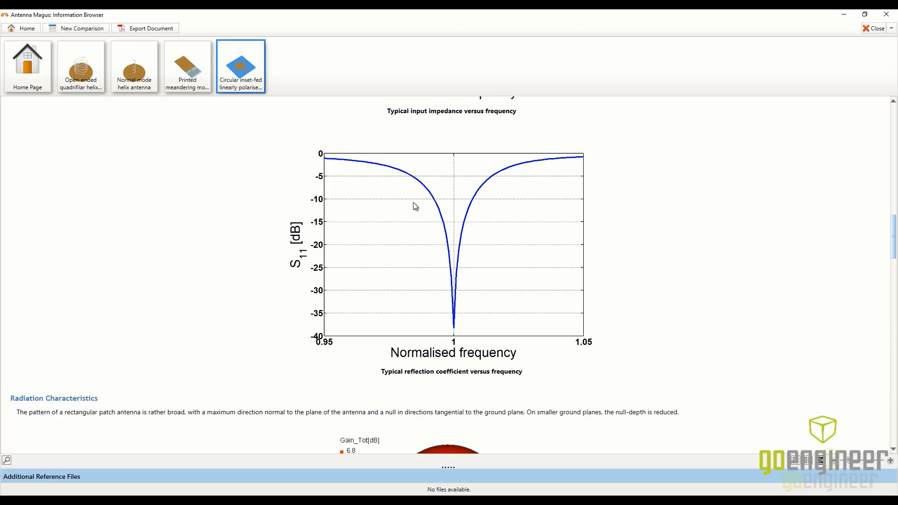
pyautogui.scroll(-6, 500, 259)
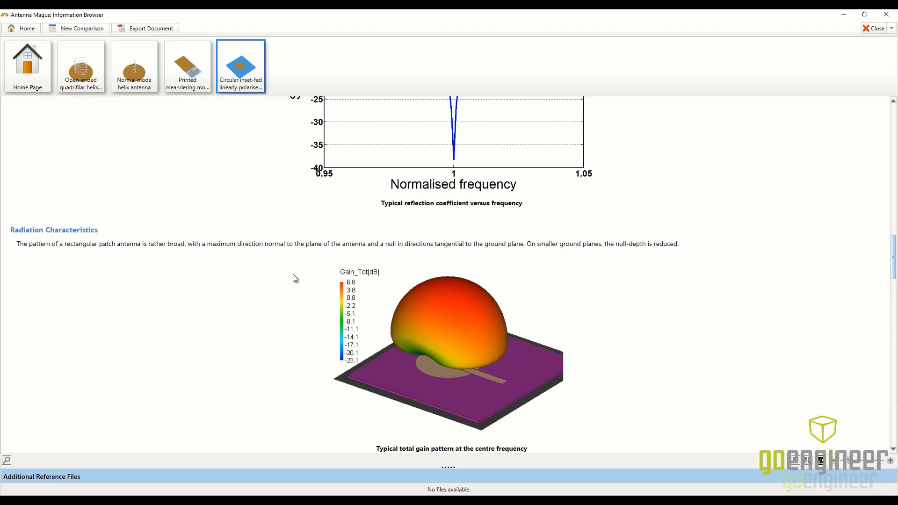
# Read the rest of the circular patch page, then close it, leaving the Printed meandering monopole page
pyautogui.scroll(-2, 231, 327)
pyautogui.scroll(-5, 233, 331)
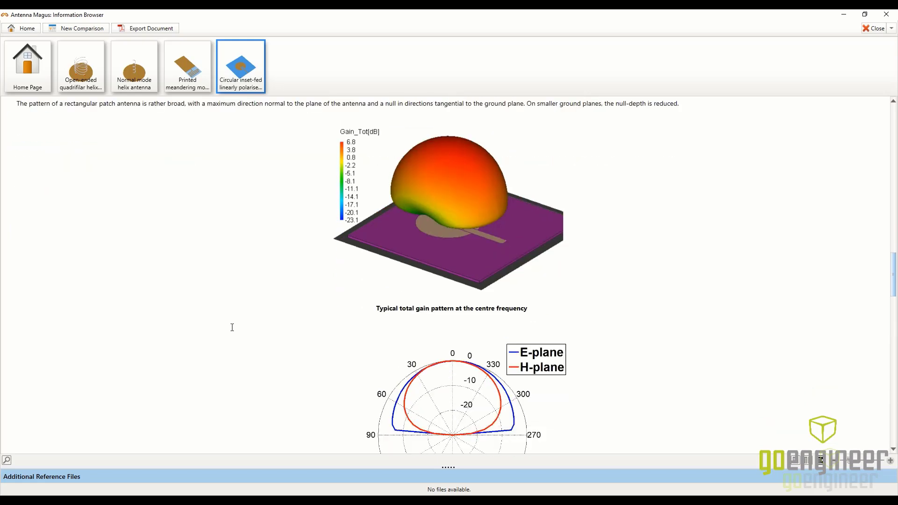
pyautogui.scroll(-1, 247, 331)
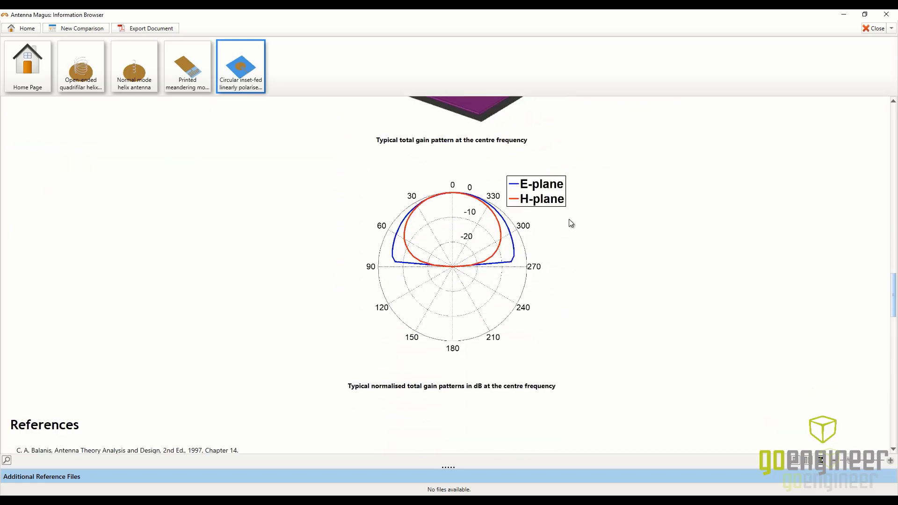
pyautogui.scroll(-1, 273, 317)
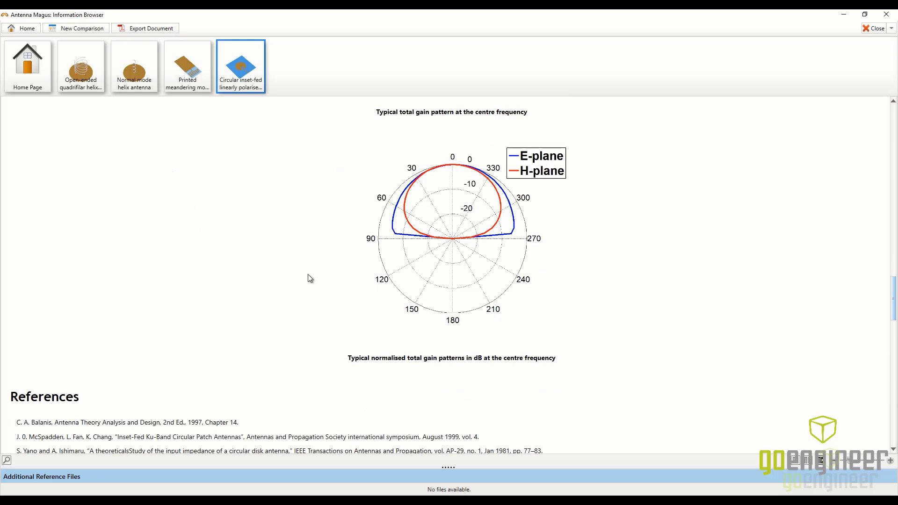
pyautogui.scroll(-4, 266, 277)
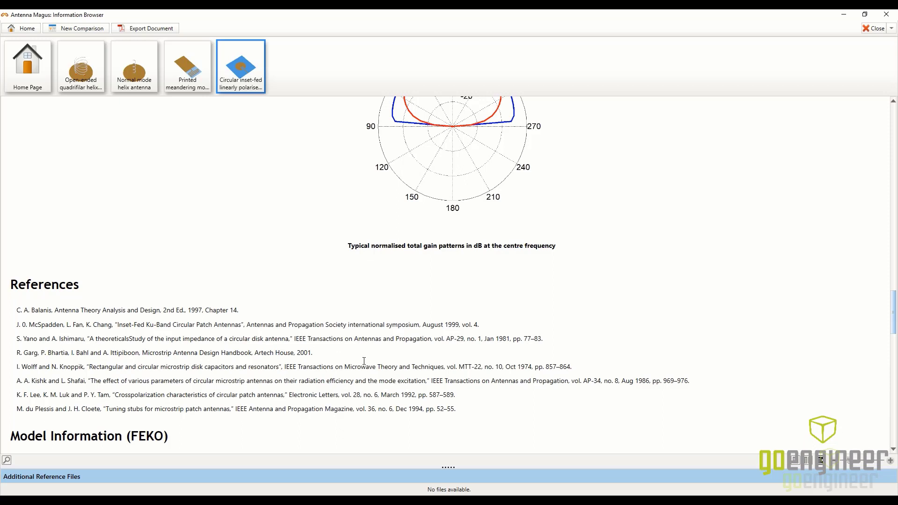
pyautogui.scroll(-1, 364, 360)
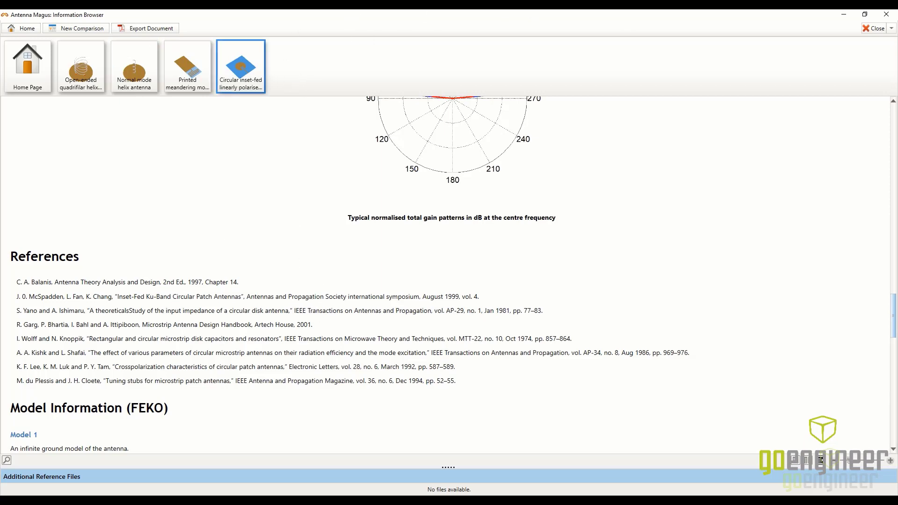
pyautogui.click(873, 31)
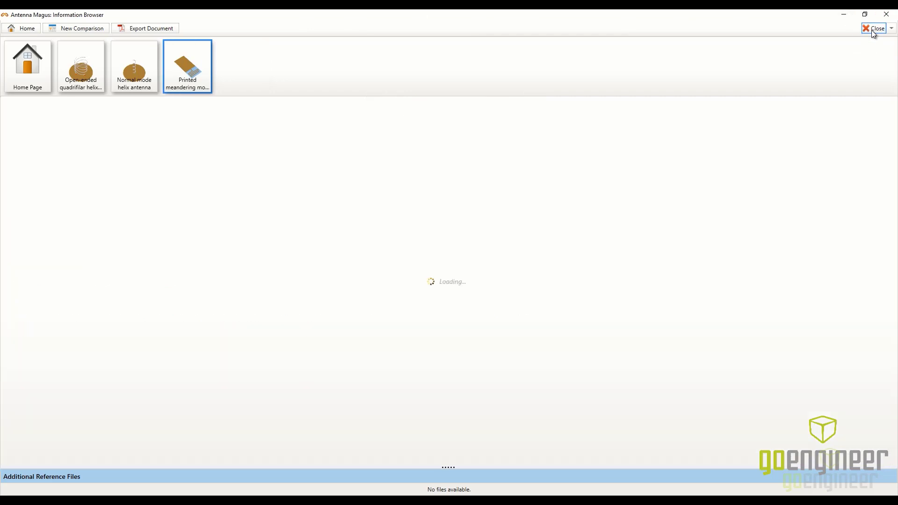
# Add the circular inset-fed patch to the Collection as Antenna 1: Bluetooth 7, D = 49.44 mm
pyautogui.click(892, 17)
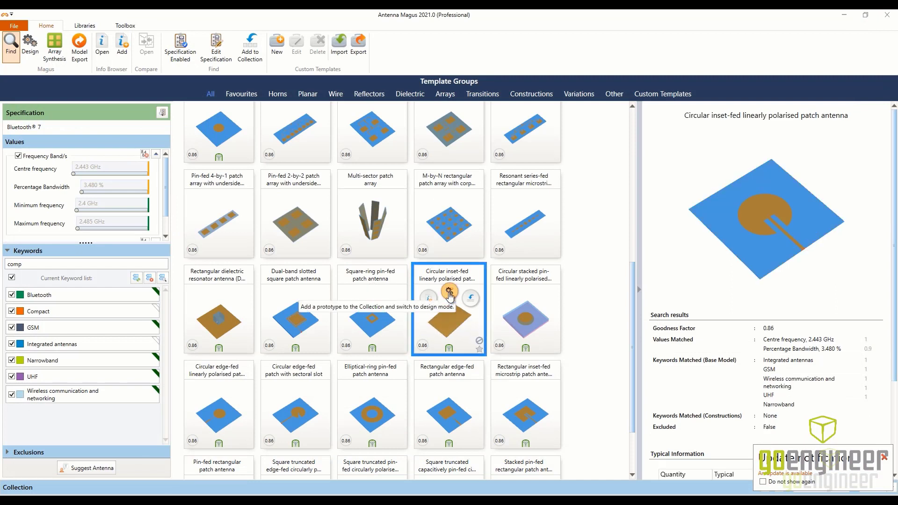
pyautogui.click(448, 294)
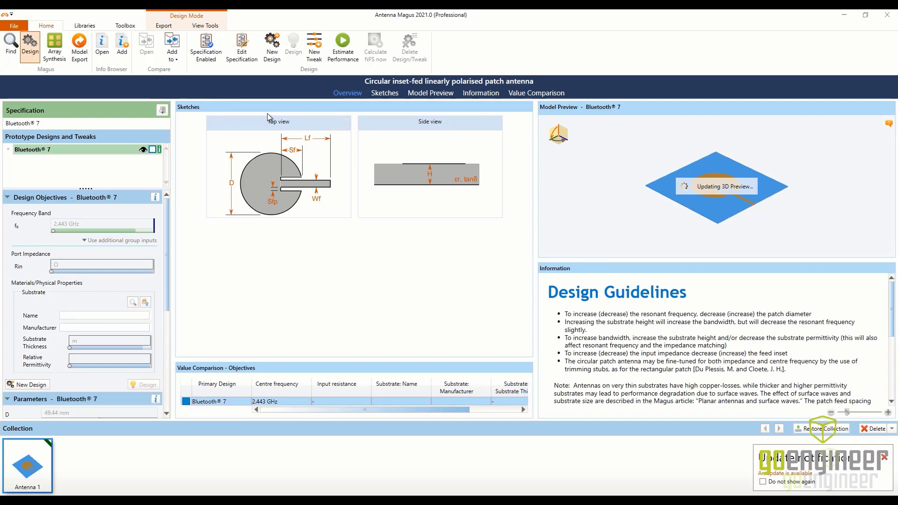
pyautogui.moveTo(231, 126)
pyautogui.moveTo(414, 159)
pyautogui.moveTo(309, 179)
pyautogui.moveTo(166, 254); pyautogui.dragTo(163, 349)
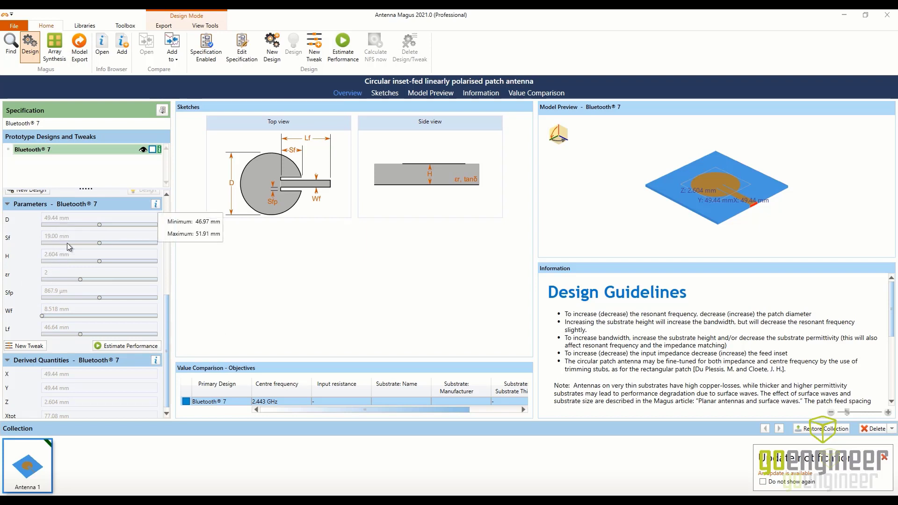
pyautogui.moveTo(90, 253)
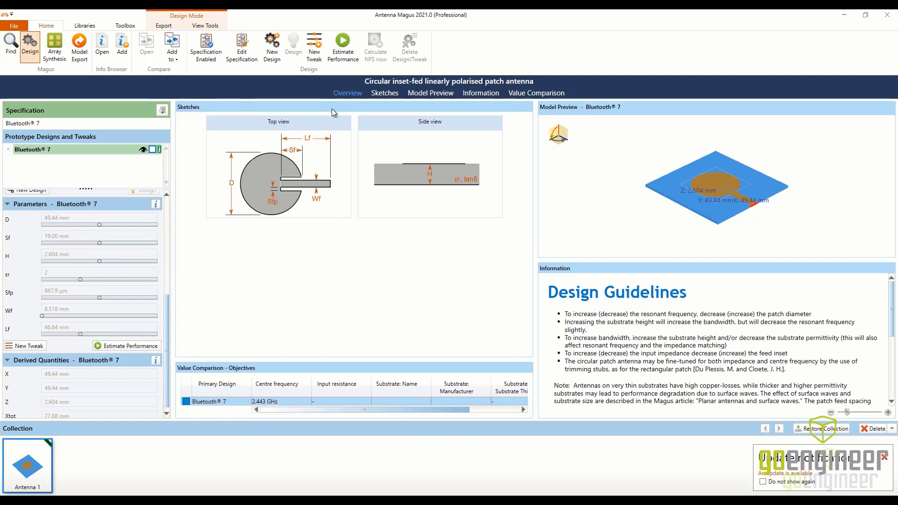
# Inspect the patch's rotated 3D model, sketches and information, then start Estimate Performance from Overview
pyautogui.click(442, 93)
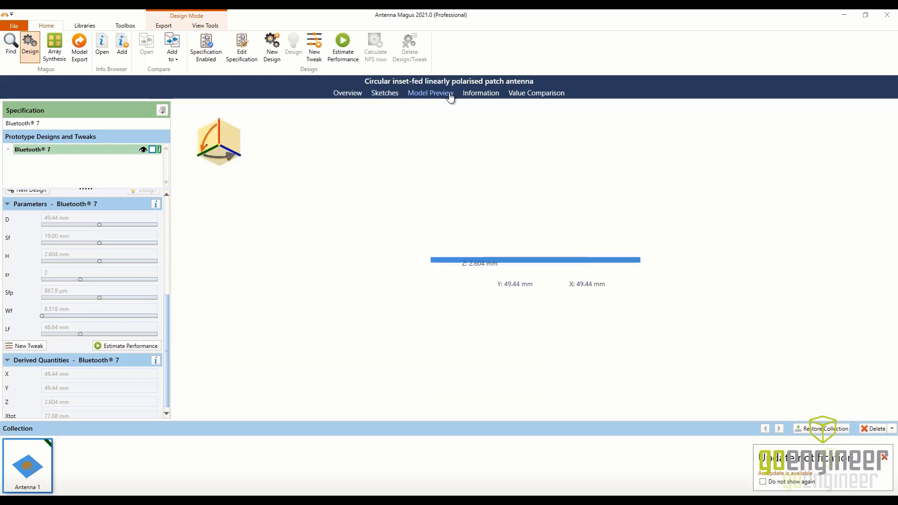
pyautogui.moveTo(472, 205); pyautogui.dragTo(567, 279)
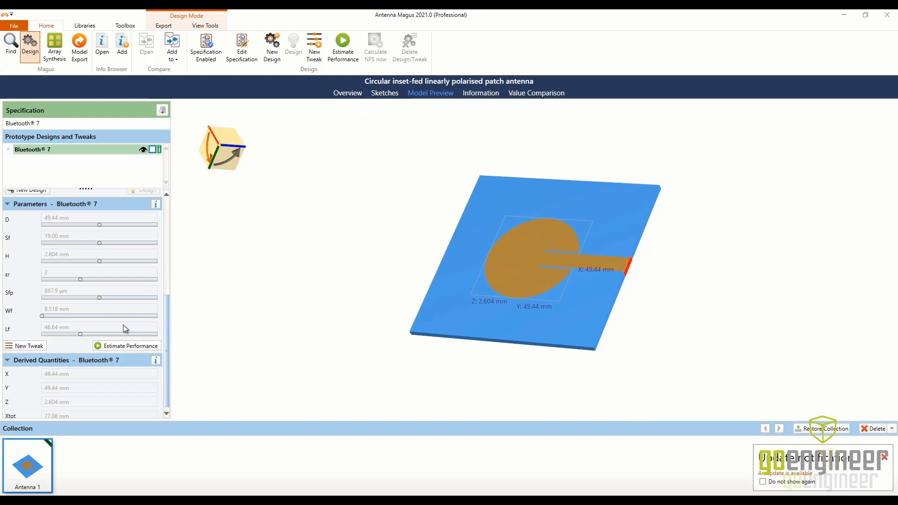
pyautogui.click(383, 92)
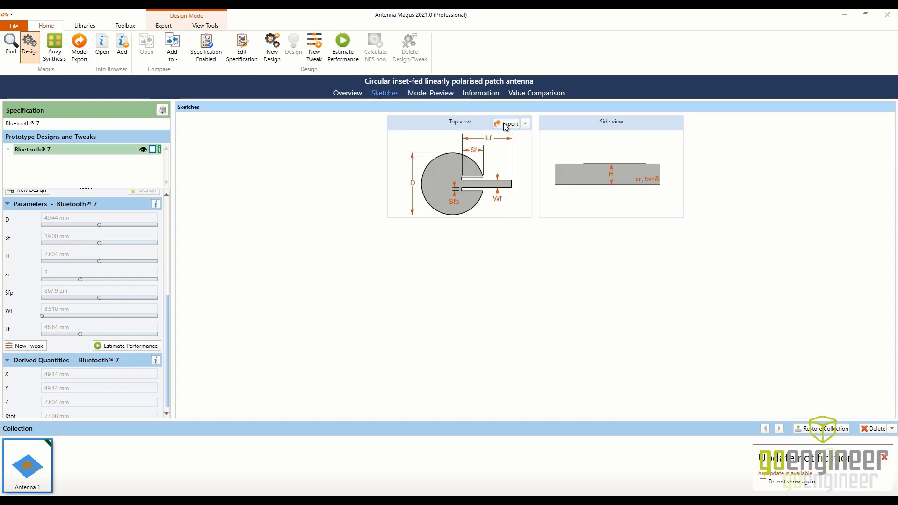
pyautogui.click(488, 96)
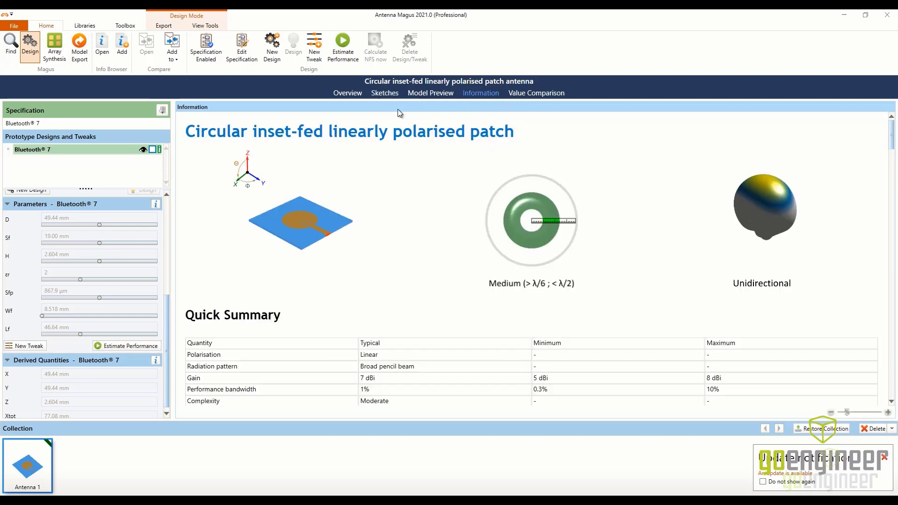
pyautogui.click(348, 93)
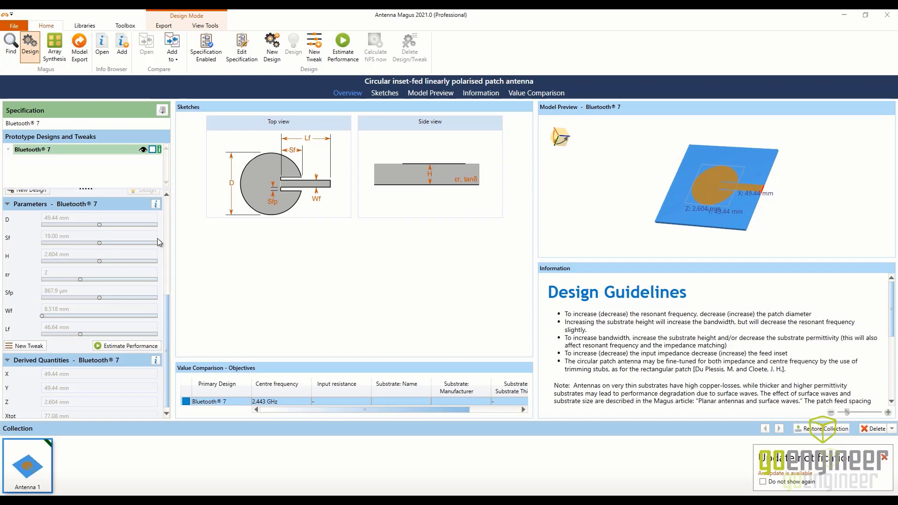
pyautogui.scroll(1, 134, 264)
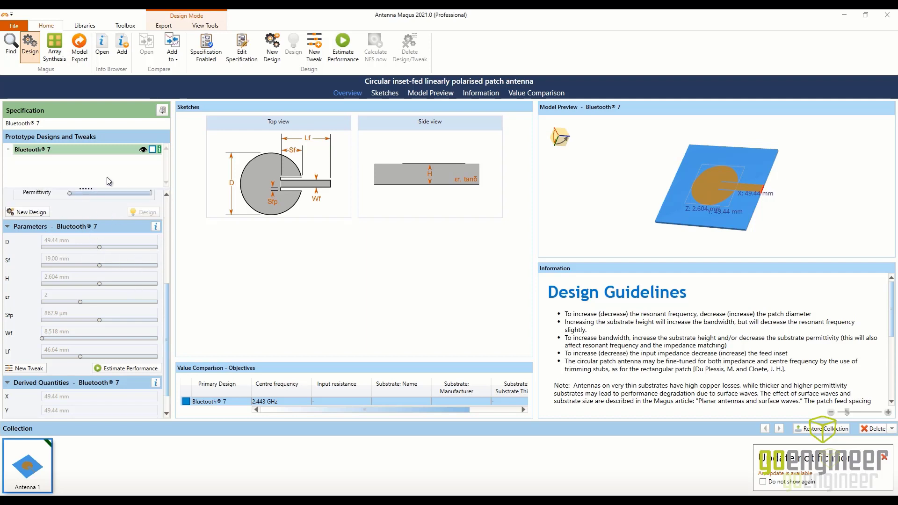
pyautogui.click(126, 368)
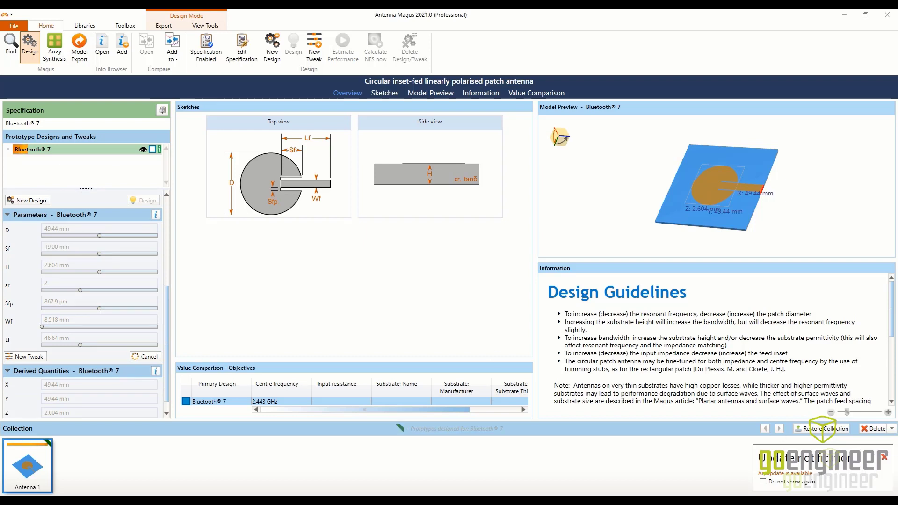
# Dismiss the update notification while the Bluetooth 7 performance estimate finishes
pyautogui.click(884, 457)
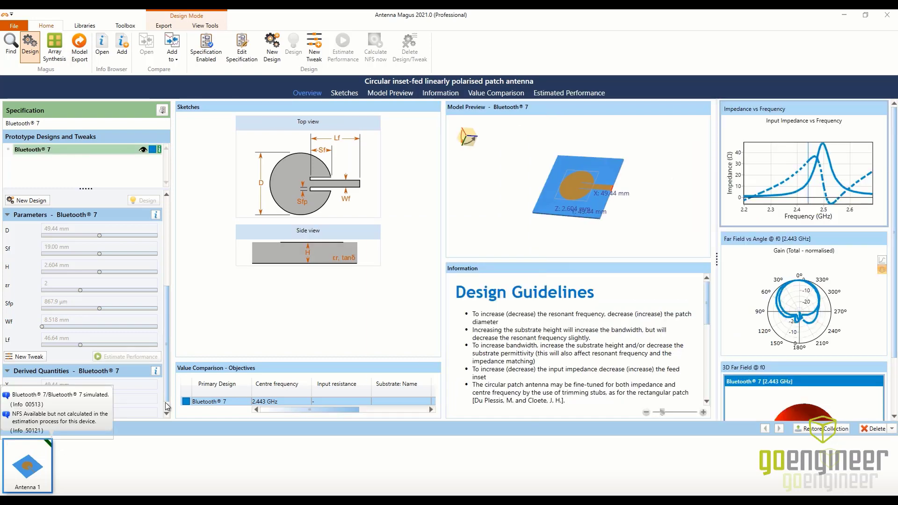
# Plot the estimated reflection coefficient and mark its −23.59 dB minimum at 2.507 GHz
pyautogui.click(551, 96)
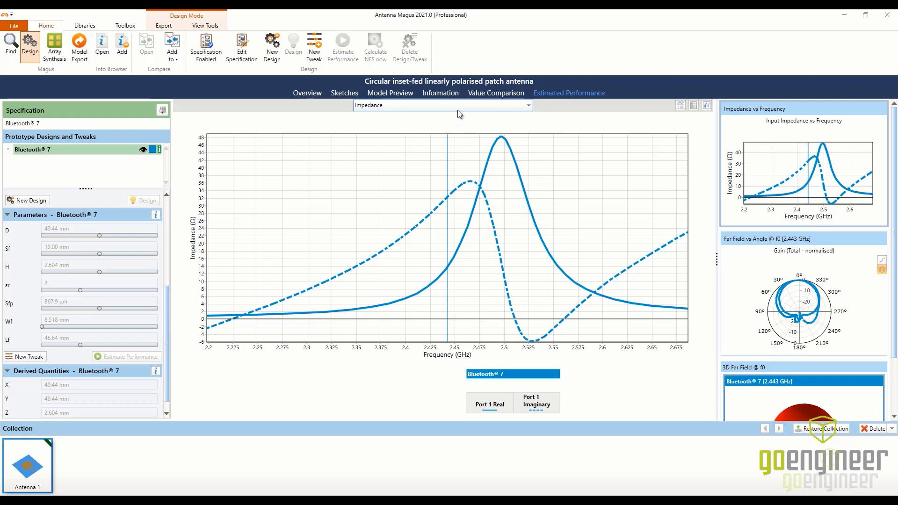
pyautogui.click(458, 112)
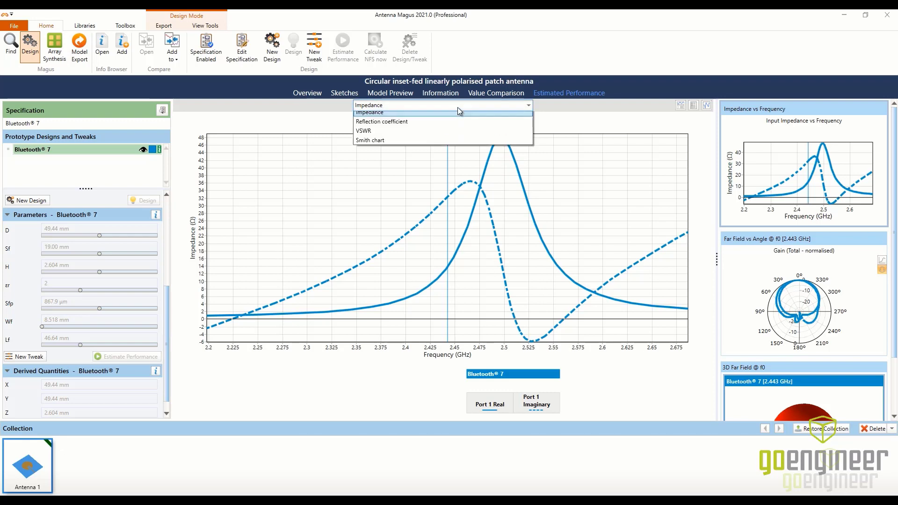
pyautogui.click(433, 125)
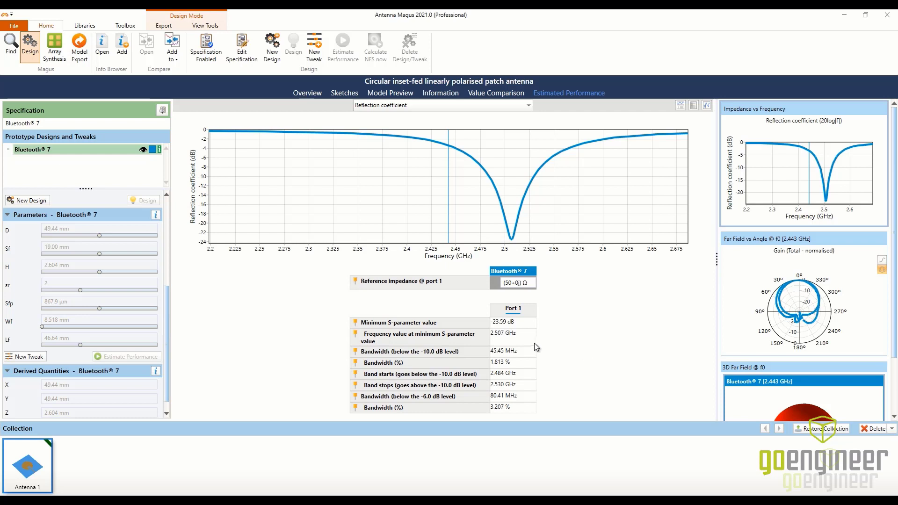
pyautogui.click(514, 322)
pyautogui.click(516, 339)
# Mark the 1.813 % −10 dB band from 2.484 to 2.530 GHz and show total gain
pyautogui.click(514, 323)
pyautogui.click(515, 340)
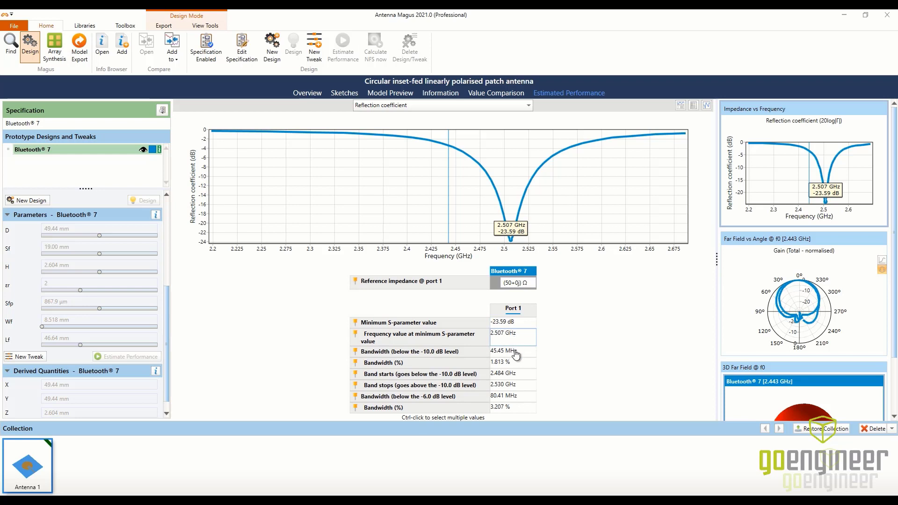
pyautogui.click(514, 351)
pyautogui.click(514, 363)
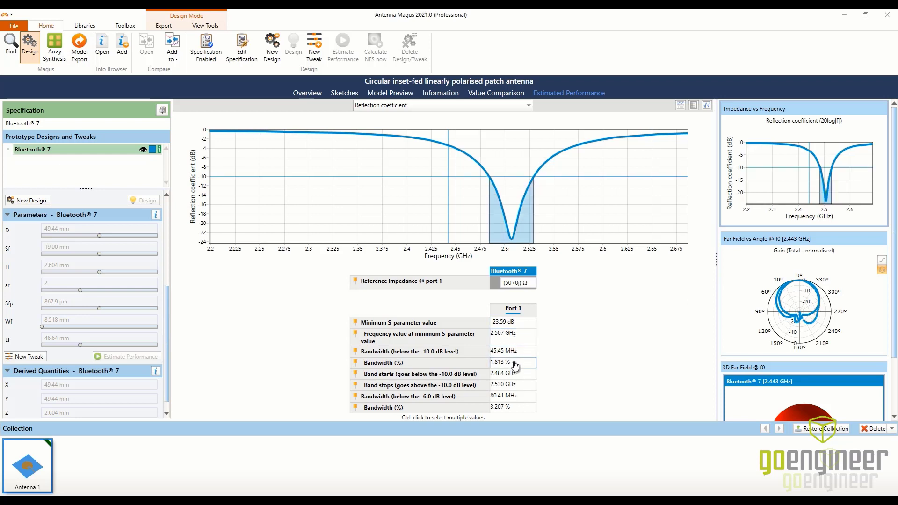
pyautogui.click(516, 374)
pyautogui.click(520, 384)
pyautogui.click(518, 374)
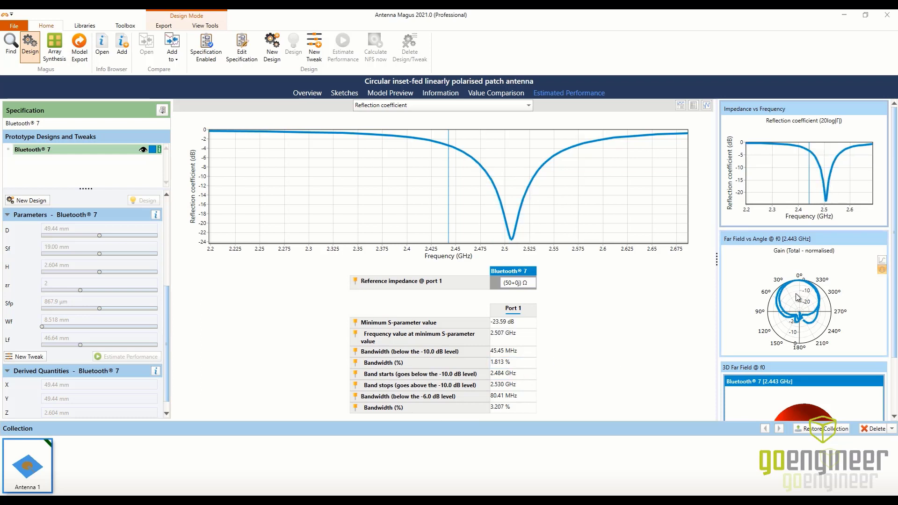
pyautogui.click(801, 299)
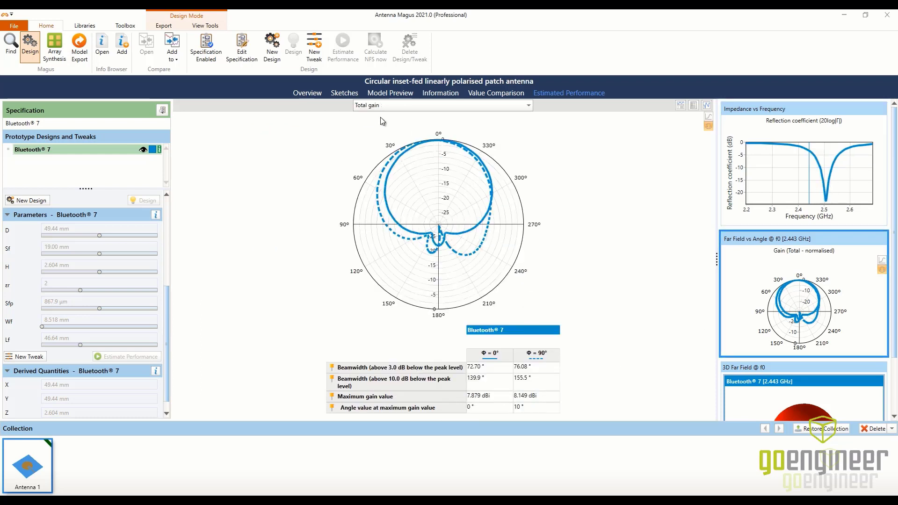
# Display and rotate the 3D total-gain far field at 2.443 GHz, peaking at 8.149 dBi
pyautogui.click(774, 400)
pyautogui.moveTo(533, 280); pyautogui.dragTo(576, 219)
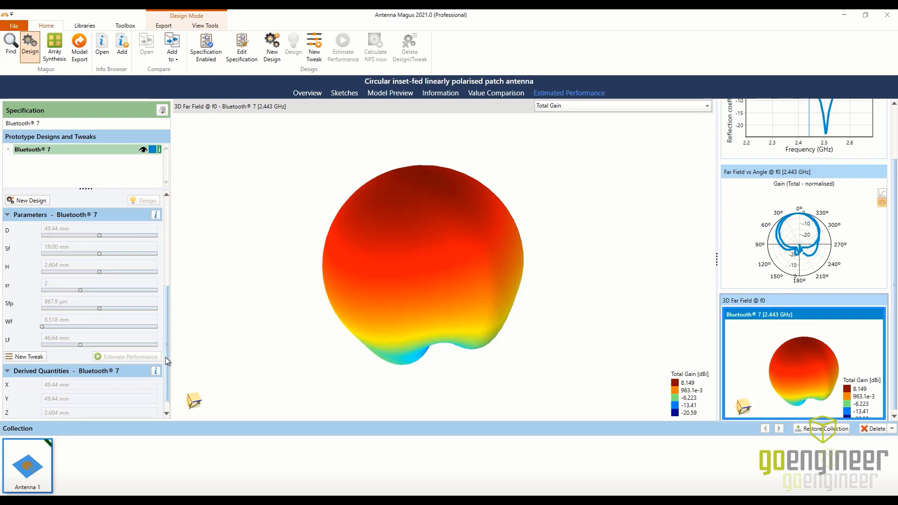
pyautogui.moveTo(165, 356); pyautogui.dragTo(188, 327)
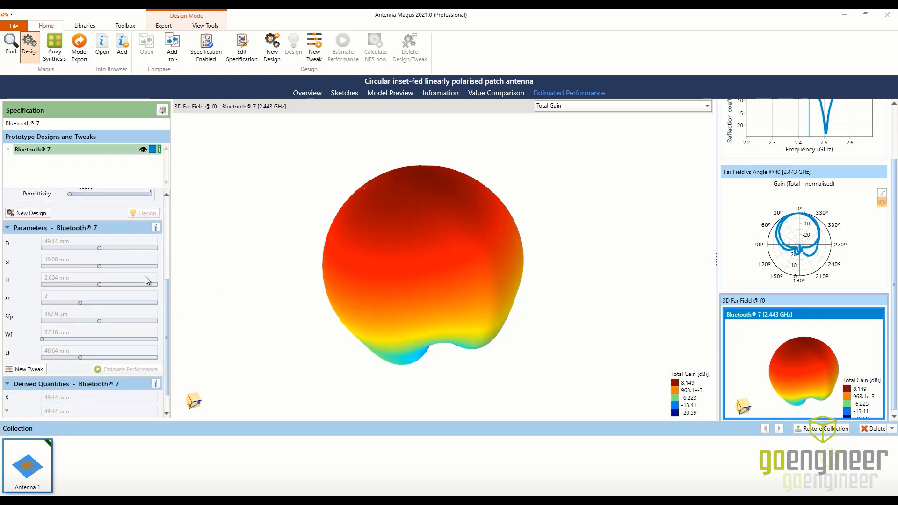
# Create Tweak 1-1 with a 49.55 mm patch diameter and compare it with Bluetooth 7 and Design 1
pyautogui.click(20, 370)
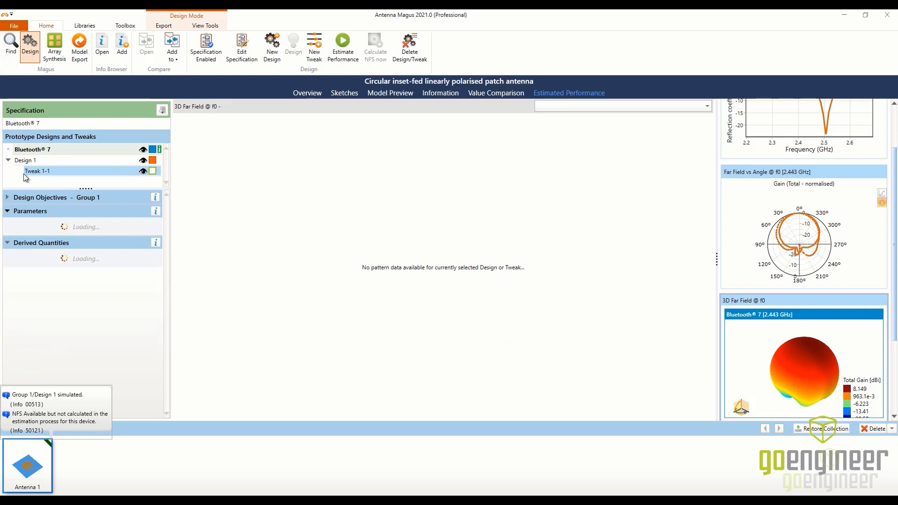
pyautogui.click(52, 178)
pyautogui.moveTo(54, 217)
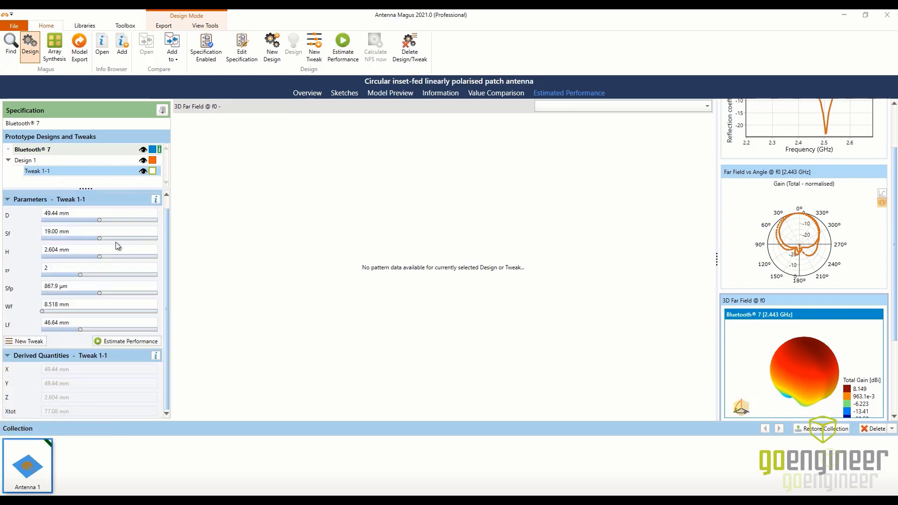
pyautogui.click(51, 215)
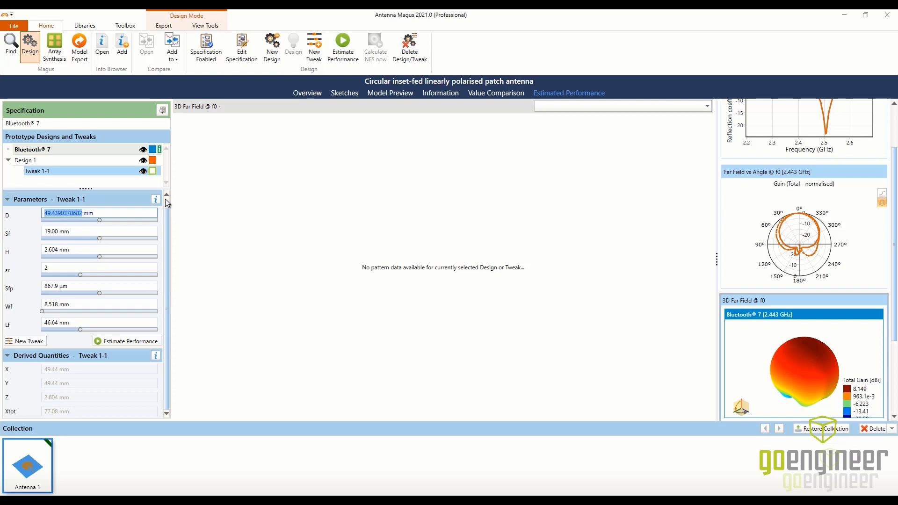
pyautogui.write('49')
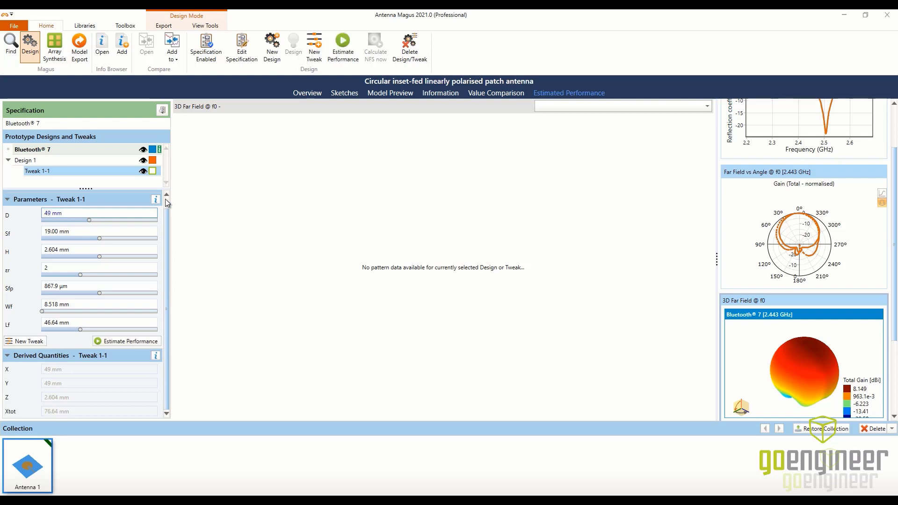
pyautogui.write('.55')
pyautogui.click(500, 94)
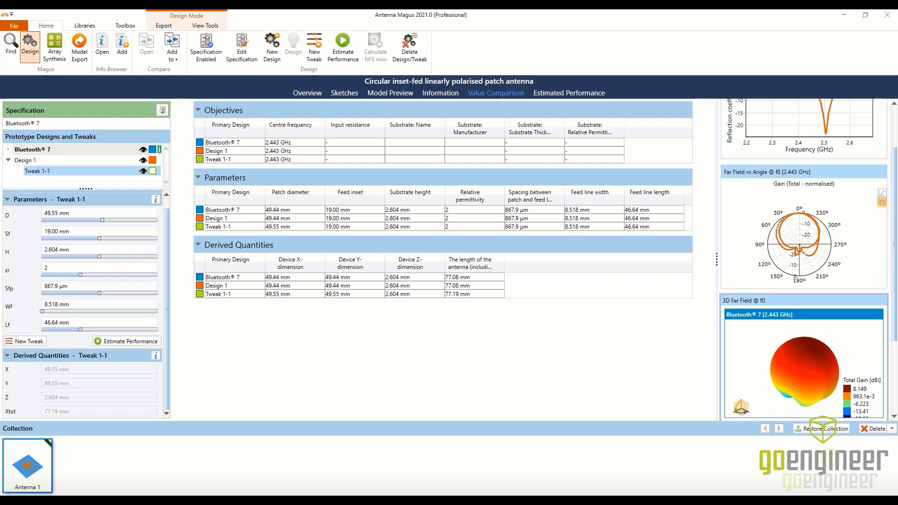
# Present the webinar's Results Summary slide (slide 4), then end the show
pyautogui.click(260, 478)
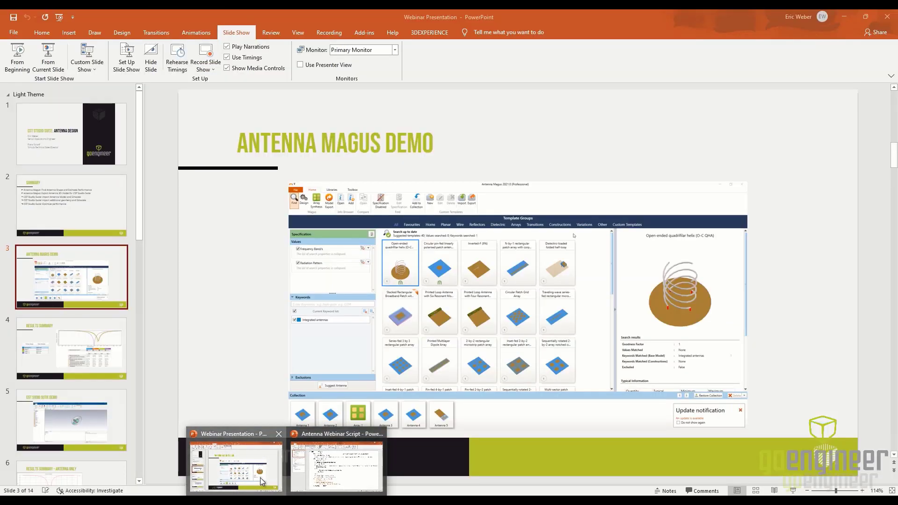
pyautogui.click(50, 341)
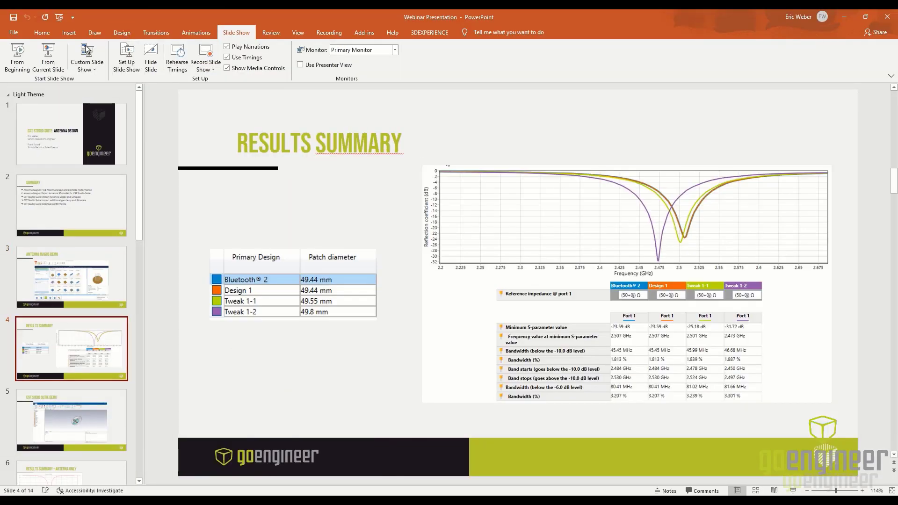
pyautogui.click(48, 55)
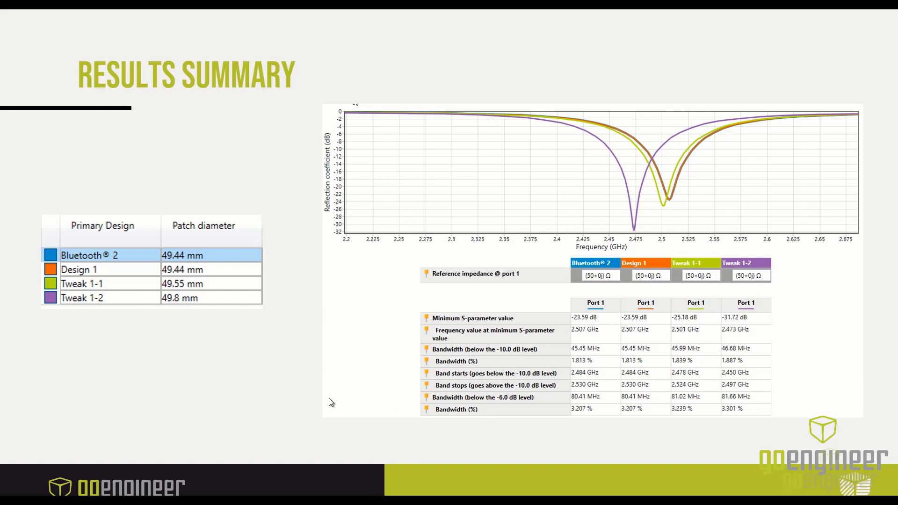
pyautogui.press('Escape')
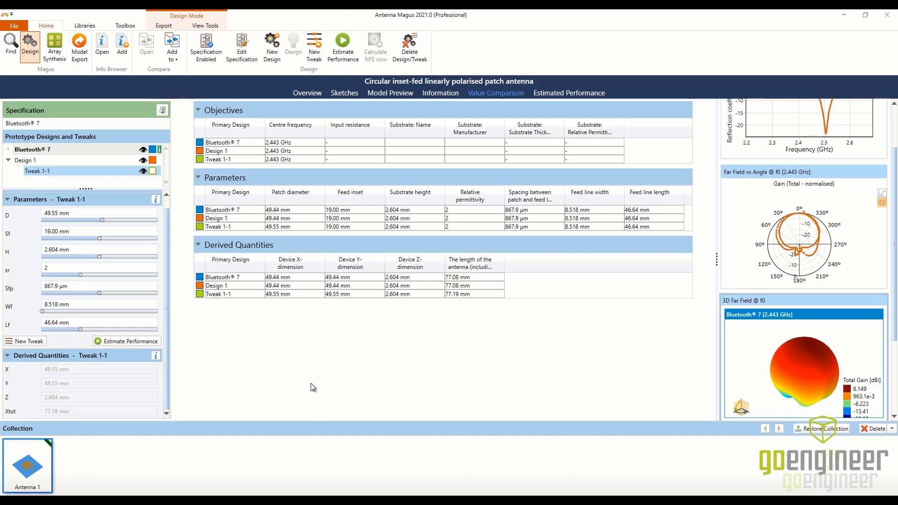
# Change Tweak 1-1's patch diameter D to 49.8 mm
pyautogui.click(52, 214)
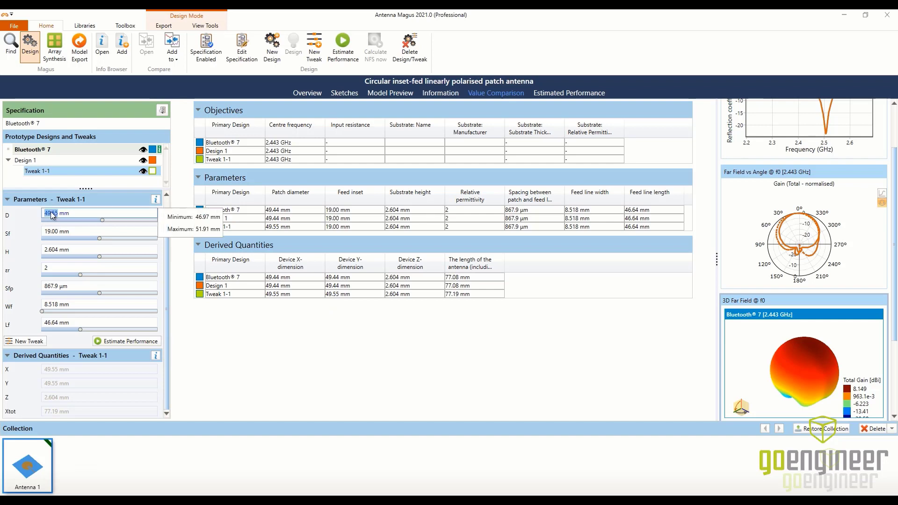
pyautogui.write('49.8')
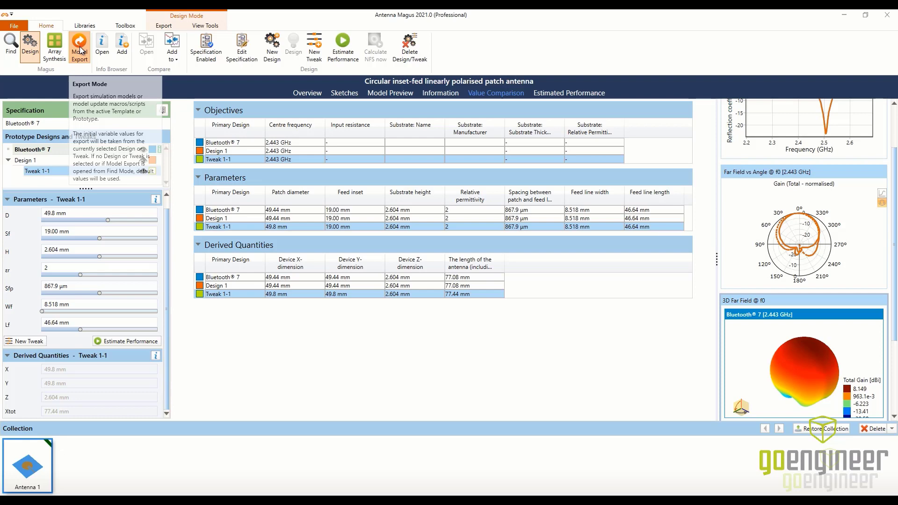
# Export Tweak 1-1's finite-ground model as a CST Studio Suite project named BT
pyautogui.click(79, 50)
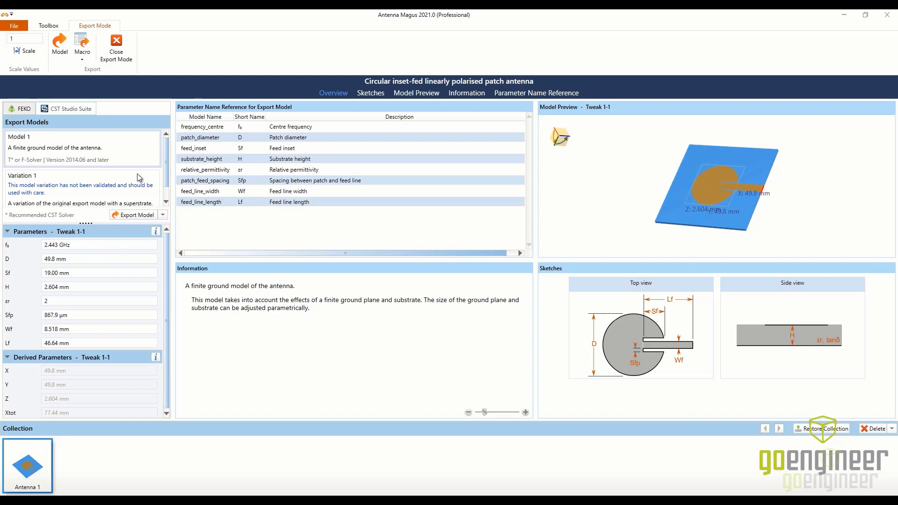
pyautogui.click(133, 214)
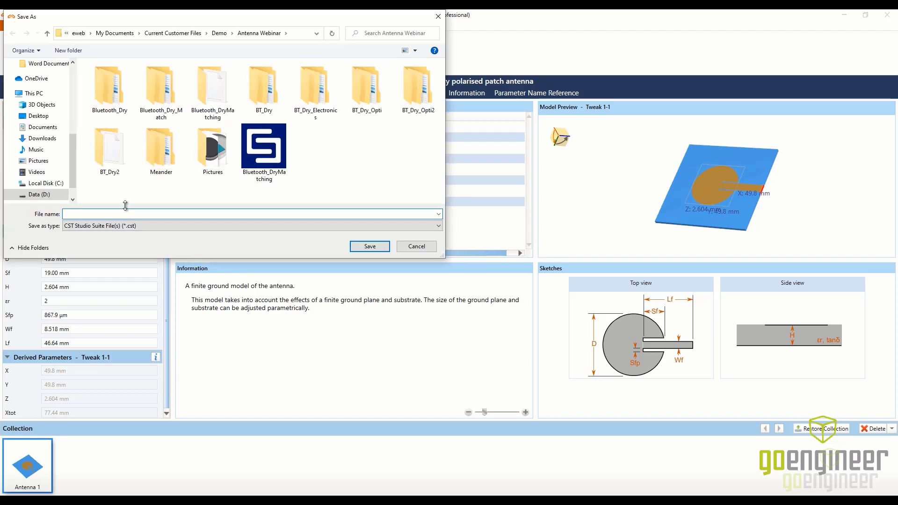
pyautogui.write('BT')
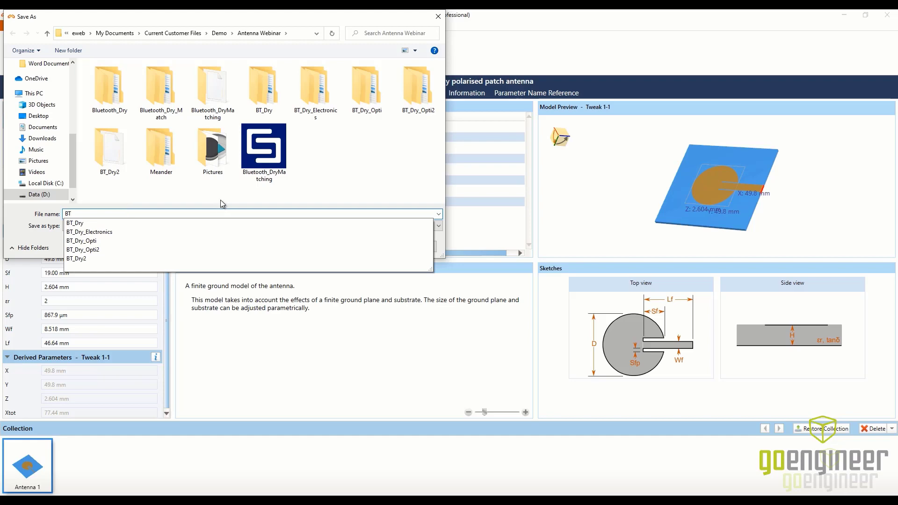
pyautogui.press('Escape')
pyautogui.click(369, 247)
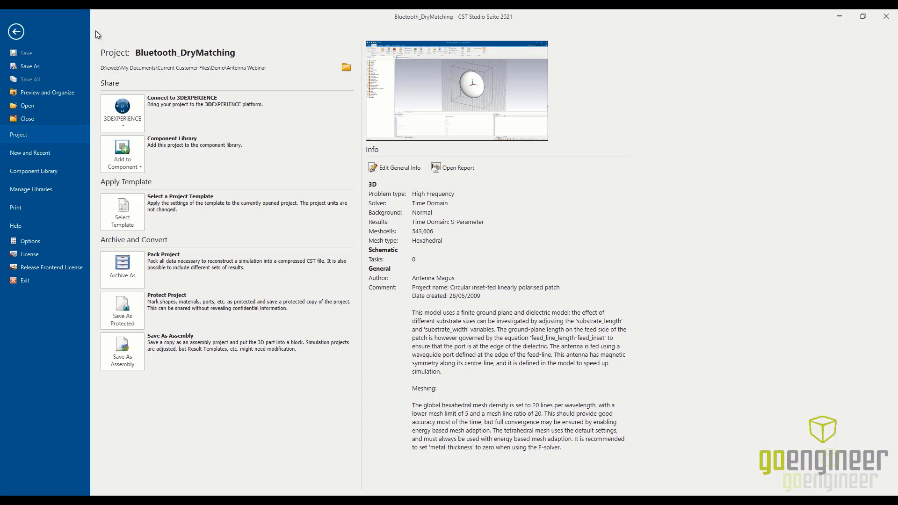
pyautogui.press('Escape')
pyautogui.hotkey('ctrl', 'o')
pyautogui.click(592, 273)
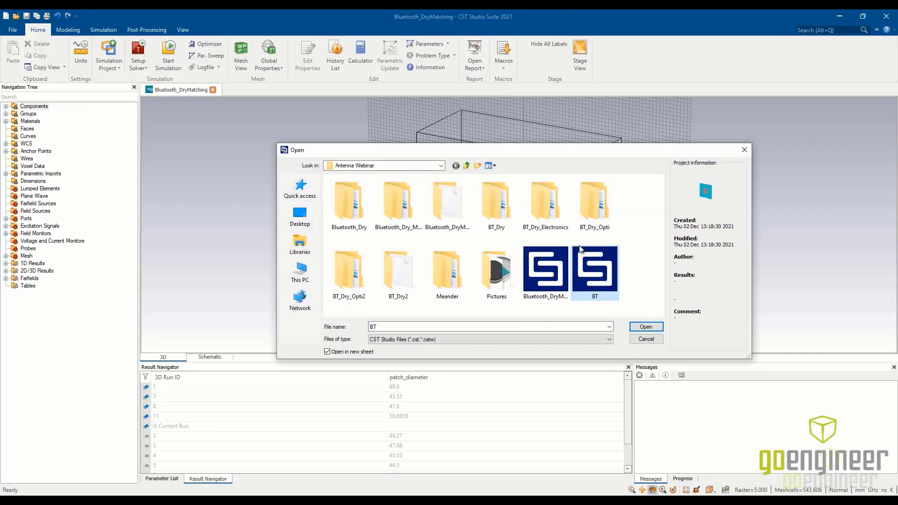
pyautogui.click(645, 326)
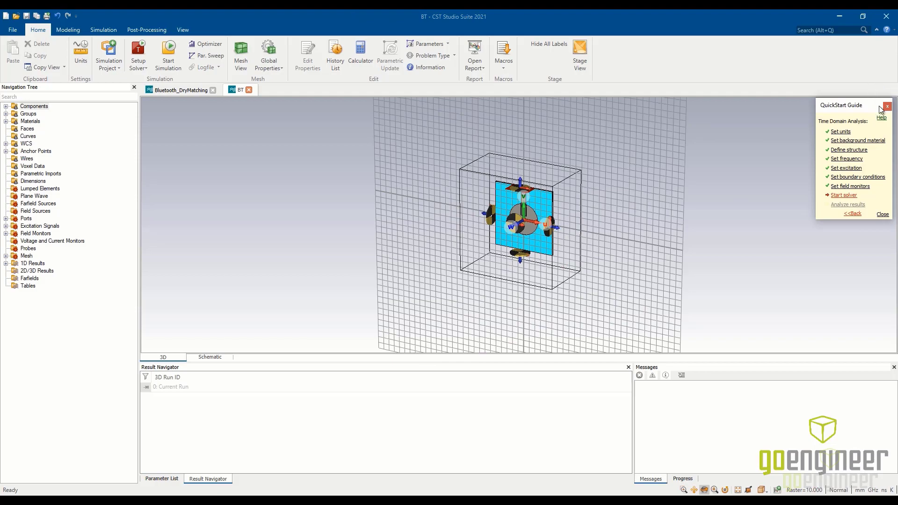
pyautogui.click(887, 106)
pyautogui.moveTo(431, 234); pyautogui.dragTo(606, 238)
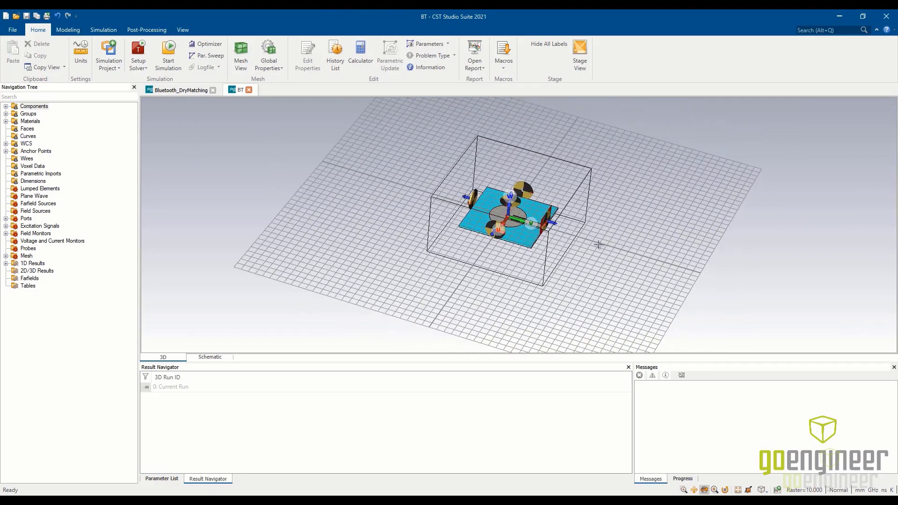
pyautogui.click(6, 106)
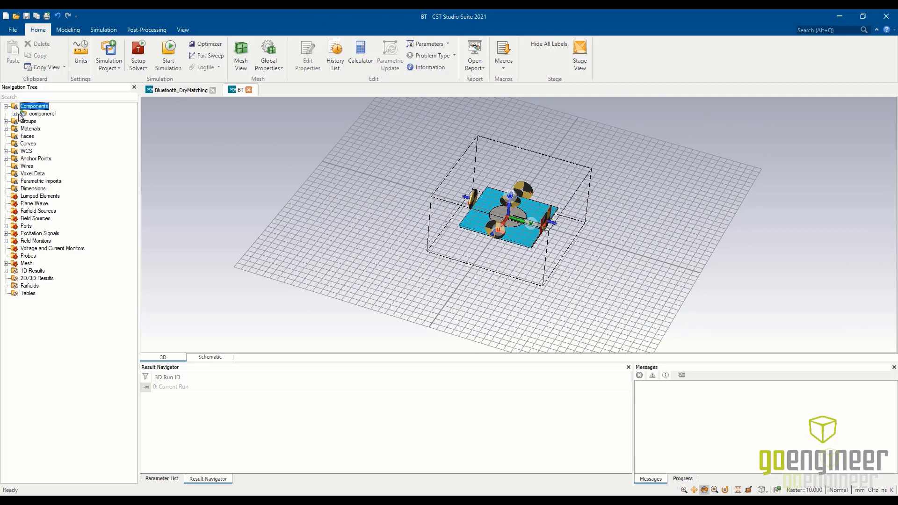
pyautogui.click(15, 114)
pyautogui.click(49, 122)
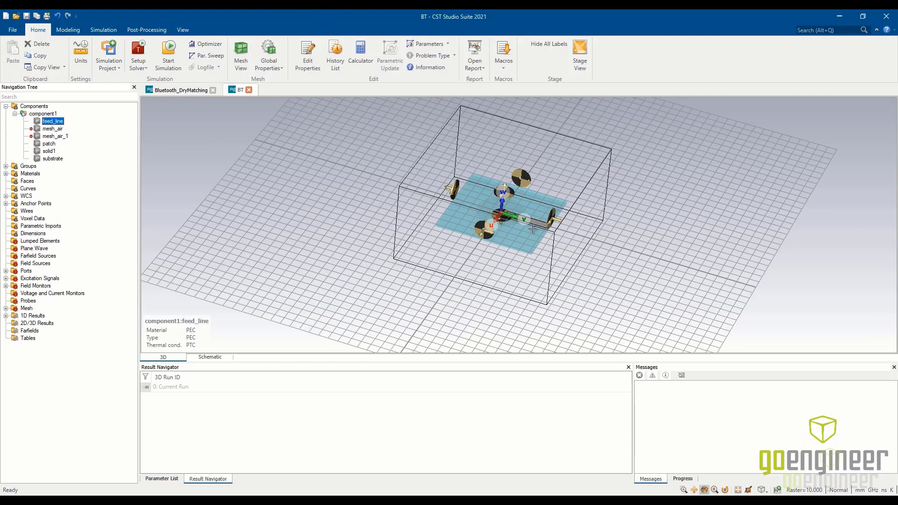
pyautogui.press('space')
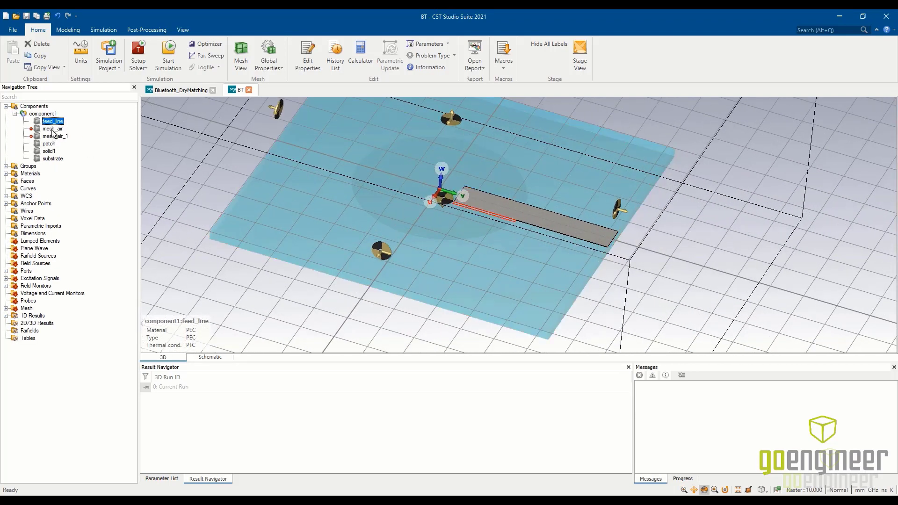
pyautogui.click(53, 146)
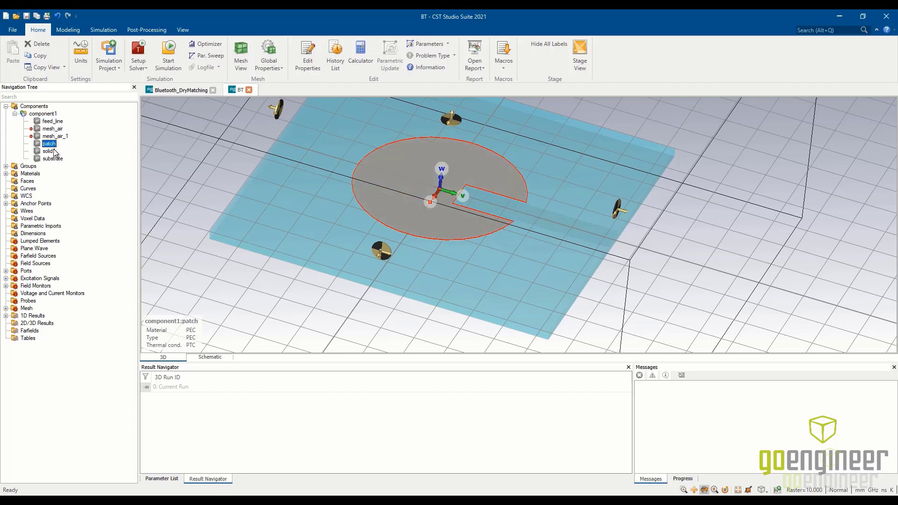
pyautogui.click(49, 151)
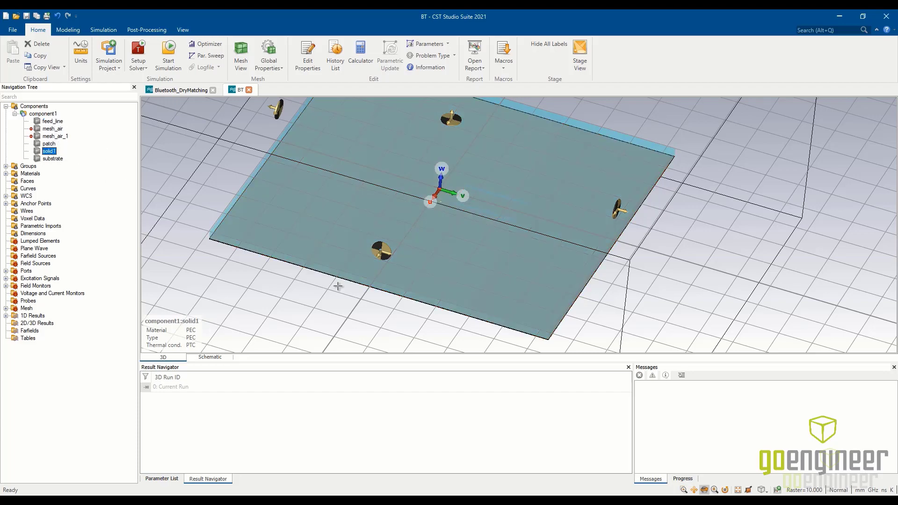
pyautogui.moveTo(336, 291); pyautogui.dragTo(349, 155)
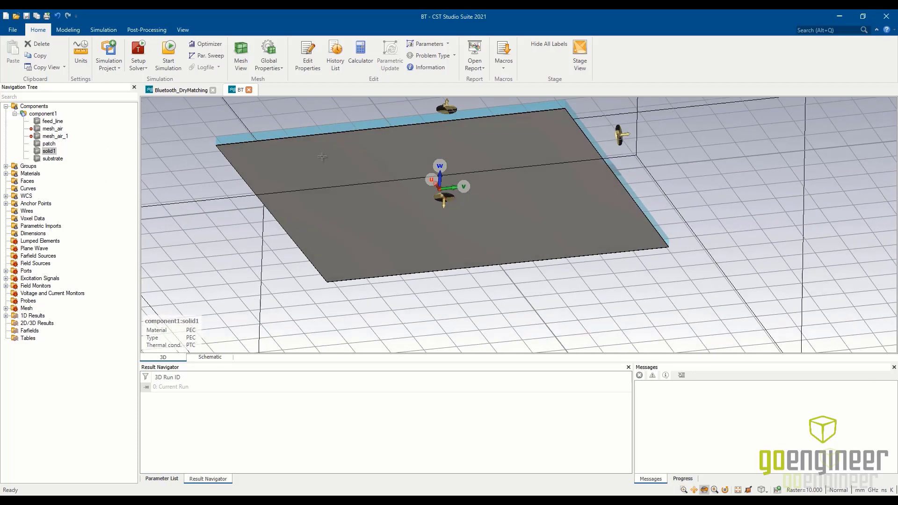
pyautogui.click(52, 159)
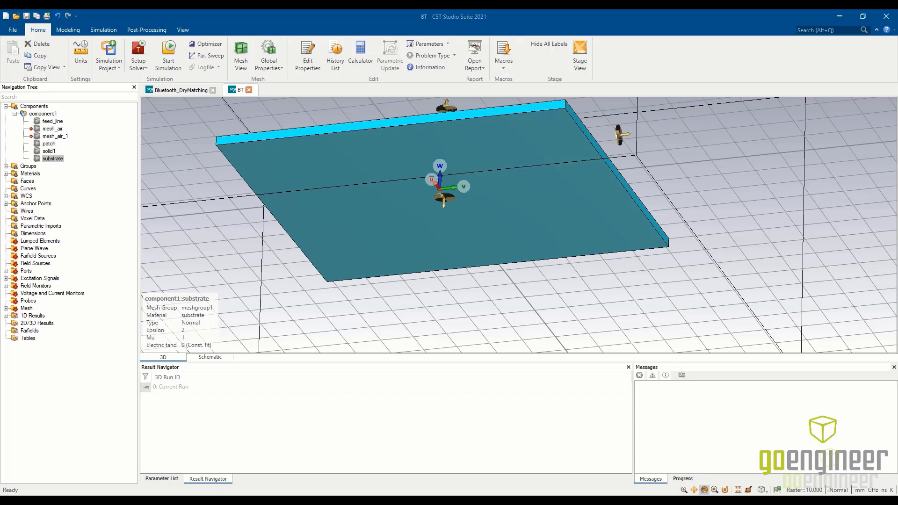
pyautogui.press('space')
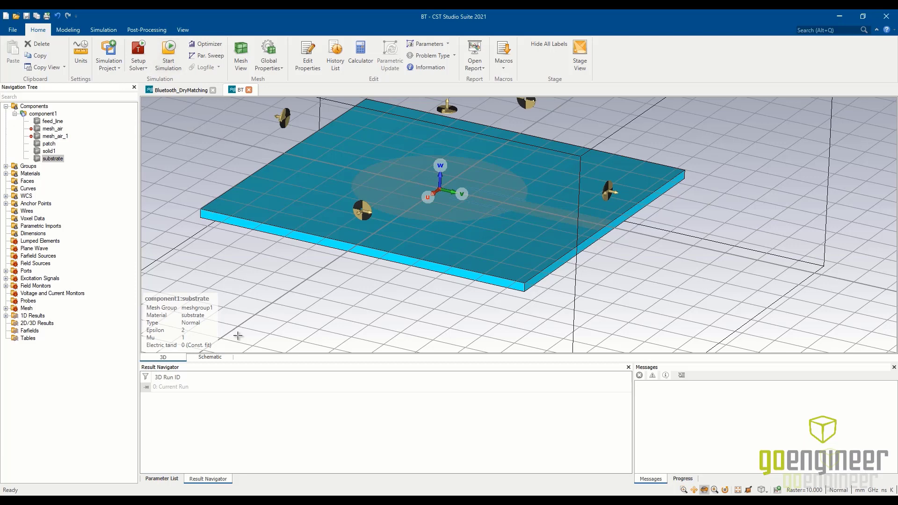
# Present slide 6, 'Results Summary – Antenna Only', then return to the CST BT project
pyautogui.moveTo(234, 496)
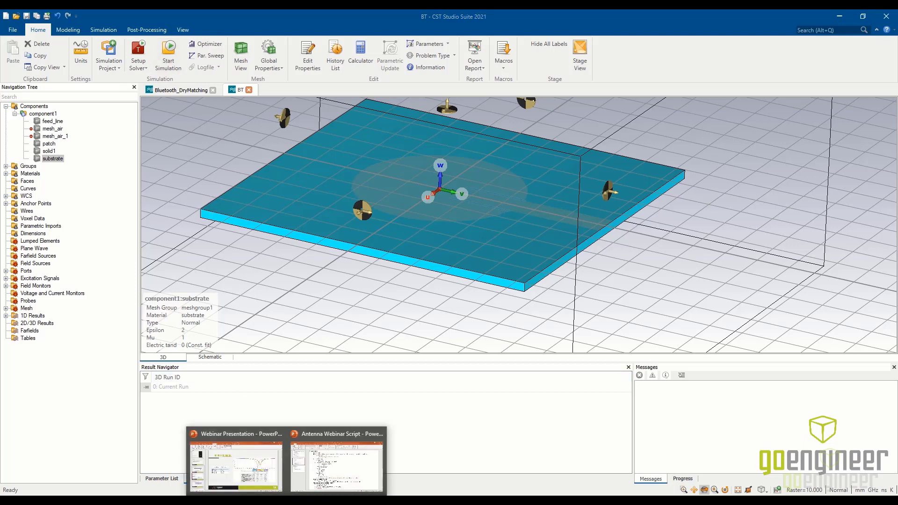
pyautogui.click(226, 477)
pyautogui.scroll(-3, 102, 358)
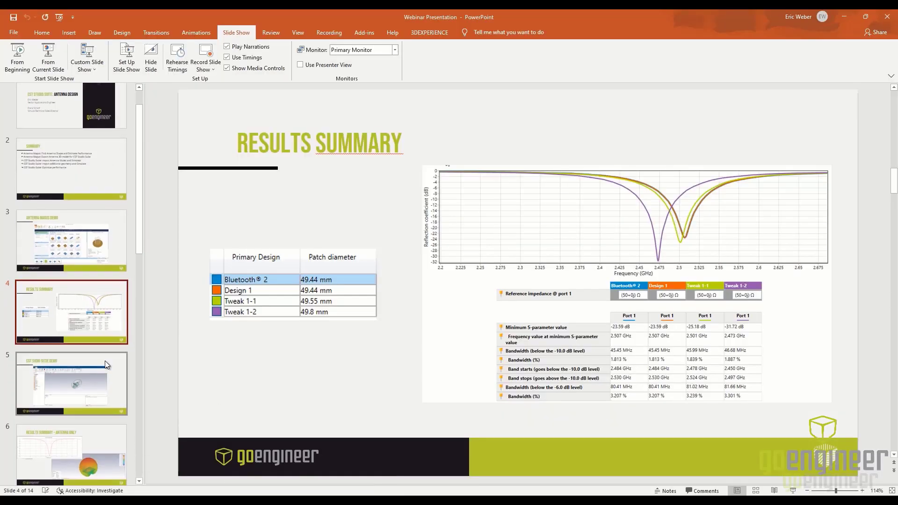
pyautogui.click(108, 398)
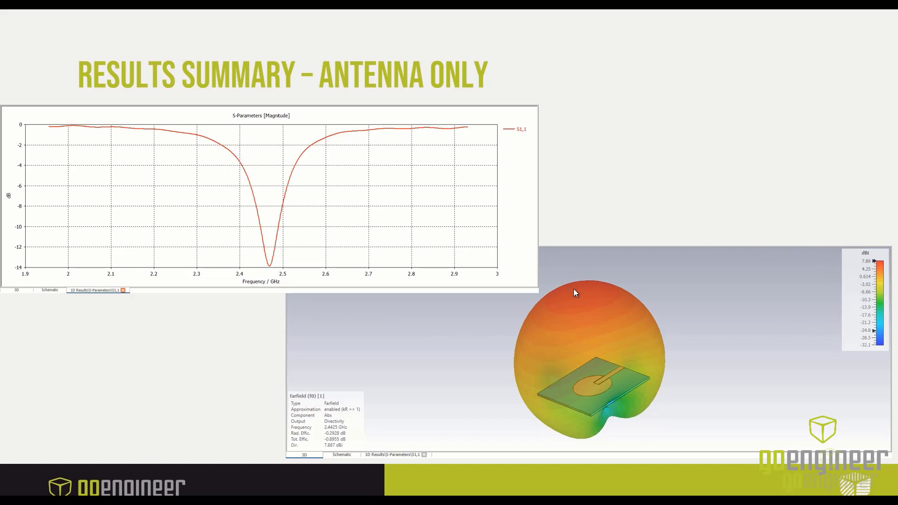
pyautogui.press('Escape')
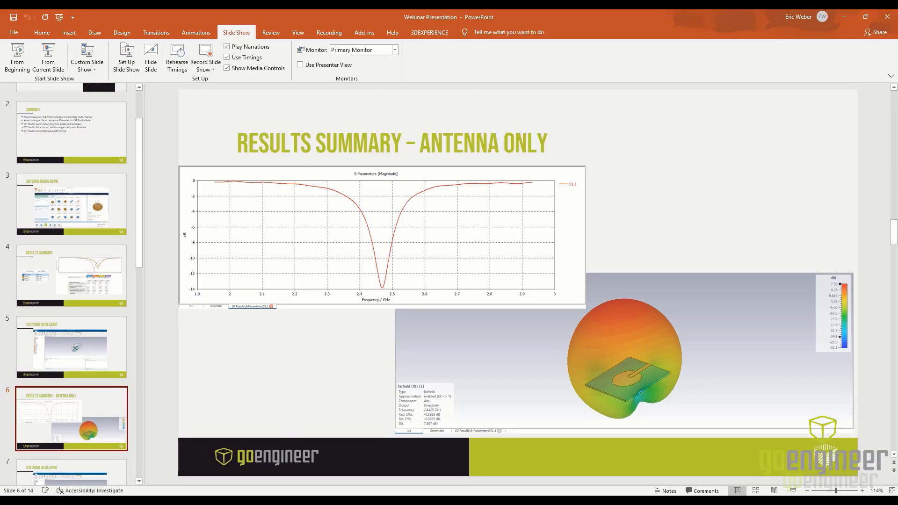
pyautogui.hotkey('alt', 'Tab')
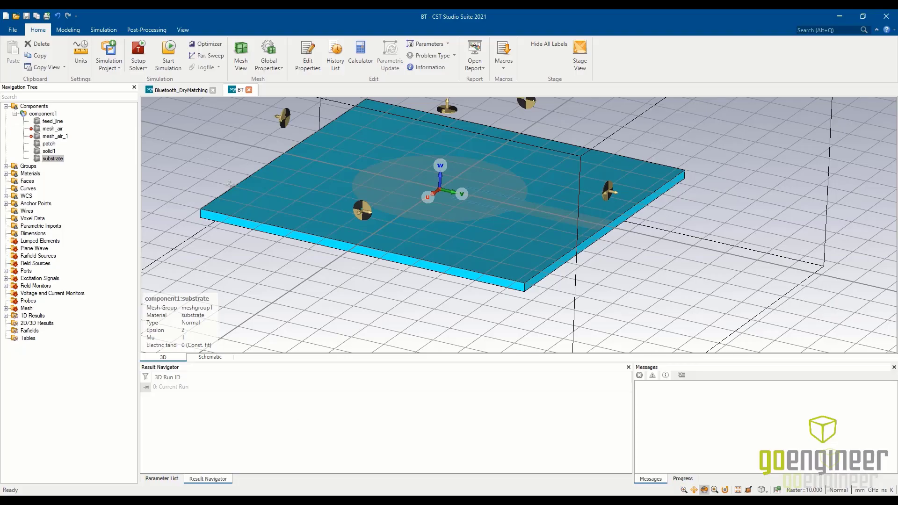
# Fit the whole antenna structure and bounding box in view and show the Modeling tools
pyautogui.scroll(-3, 295, 278)
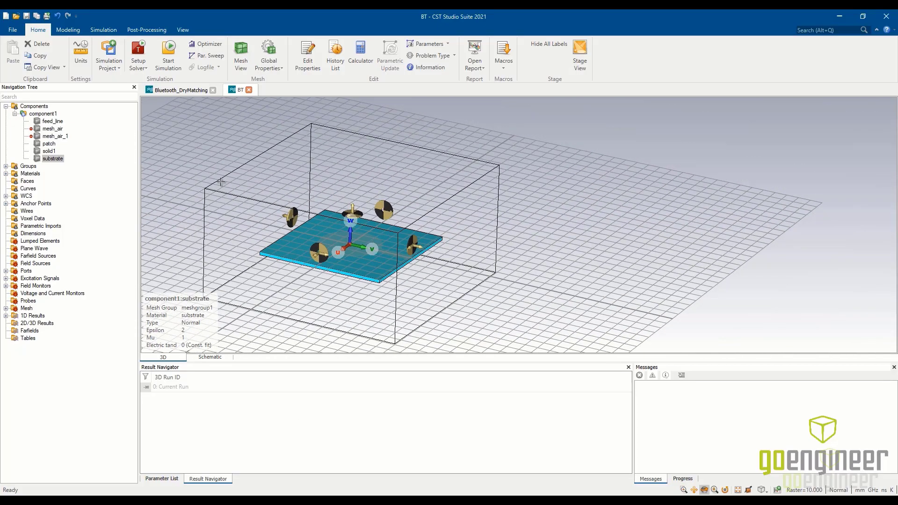
pyautogui.press('space')
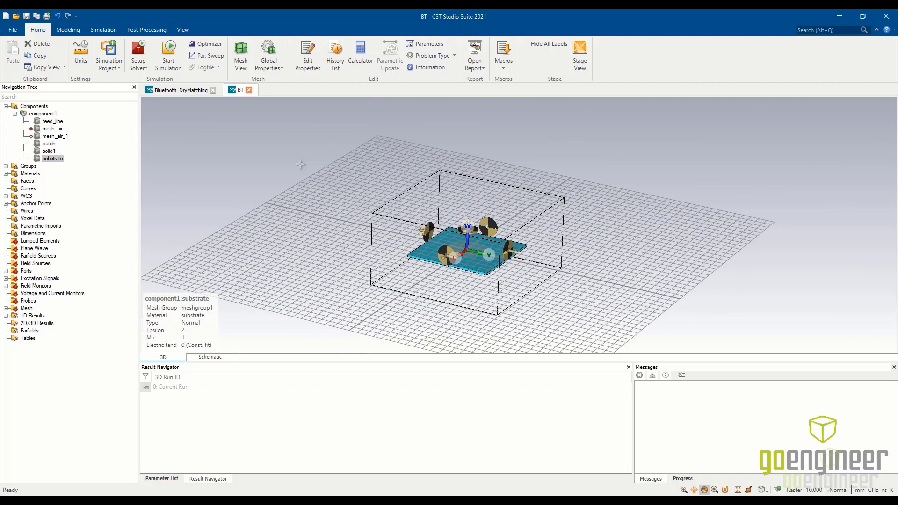
pyautogui.click(68, 31)
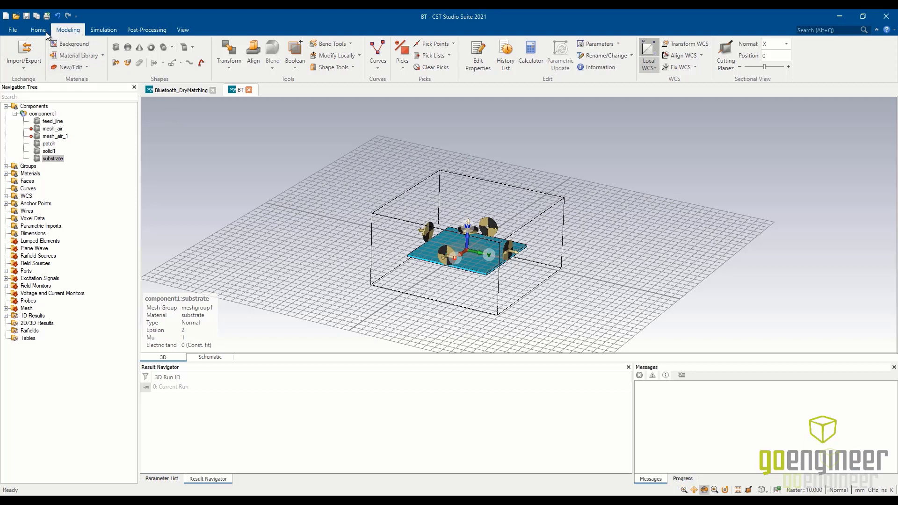
# Start a SOLIDWORKS parametric import and load the Speaker Housing file
pyautogui.click(22, 59)
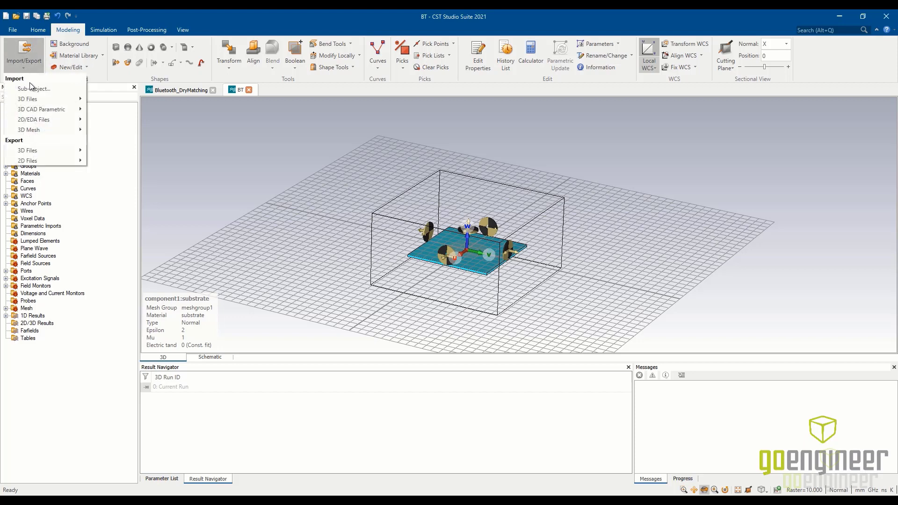
pyautogui.moveTo(38, 111)
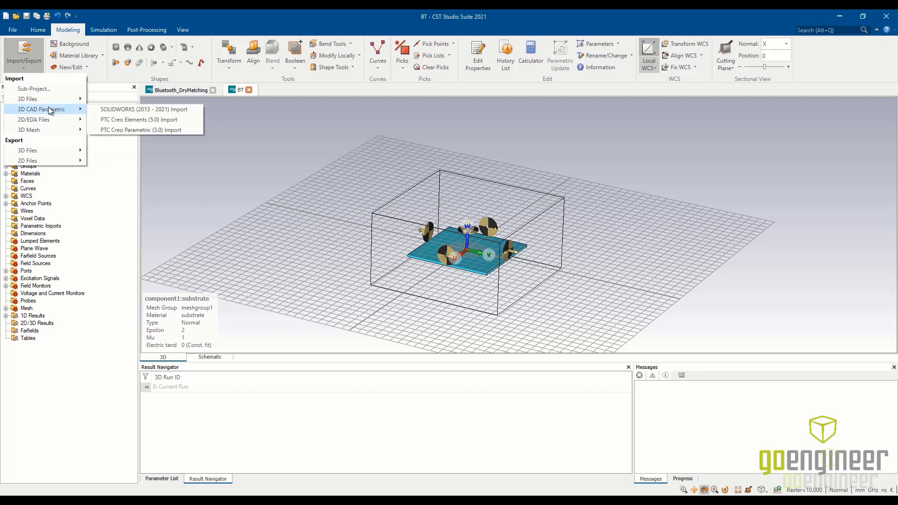
pyautogui.click(104, 112)
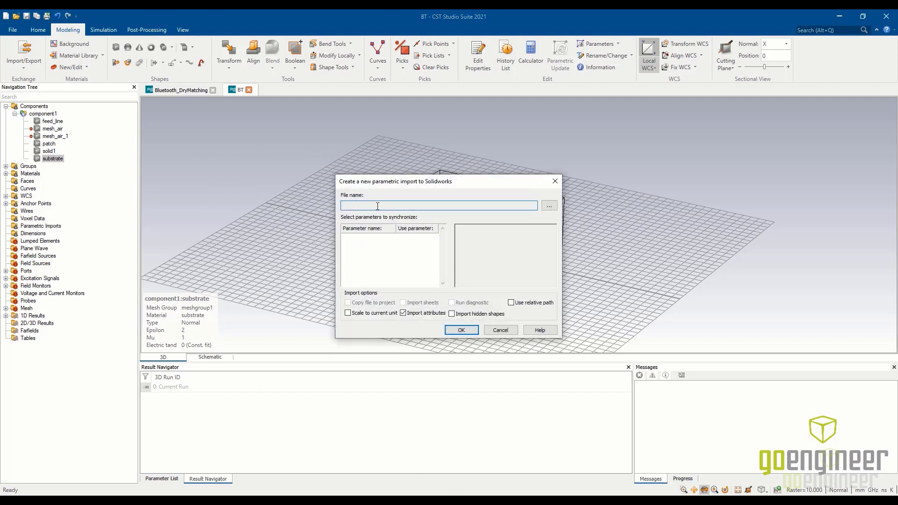
pyautogui.click(549, 206)
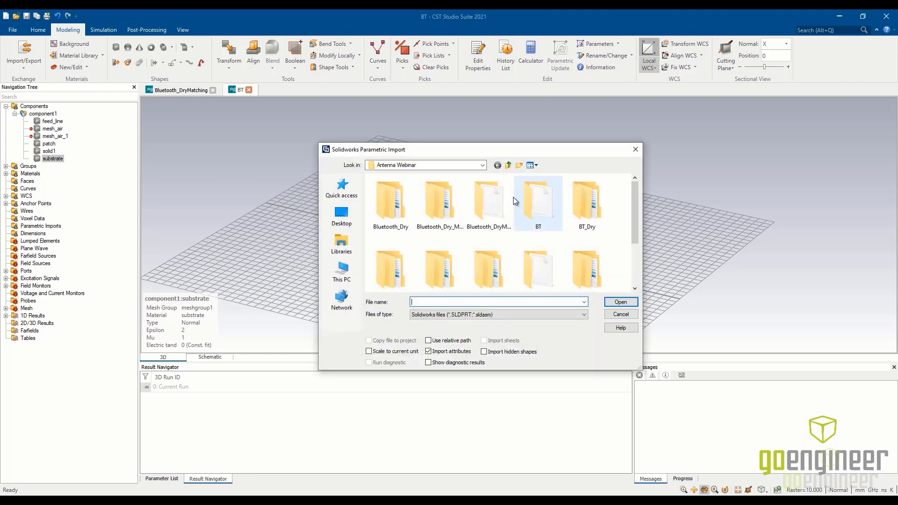
pyautogui.click(481, 271)
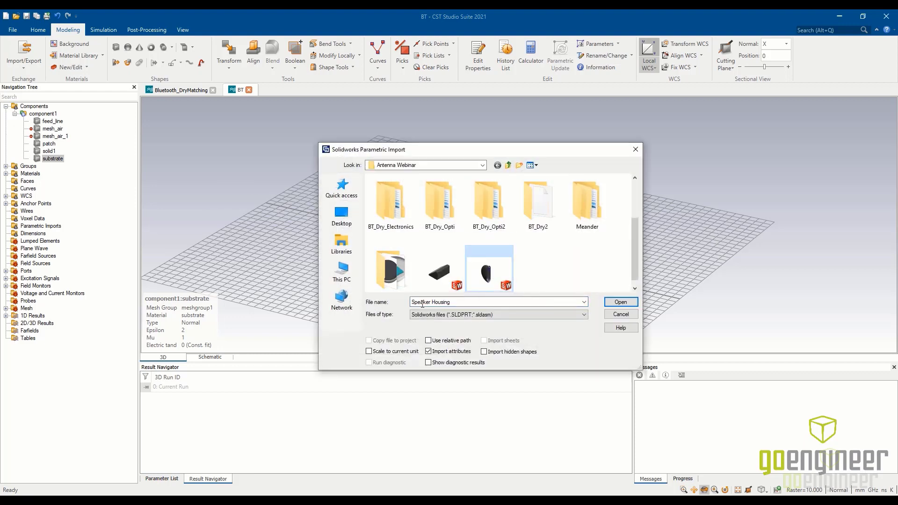
pyautogui.click(610, 303)
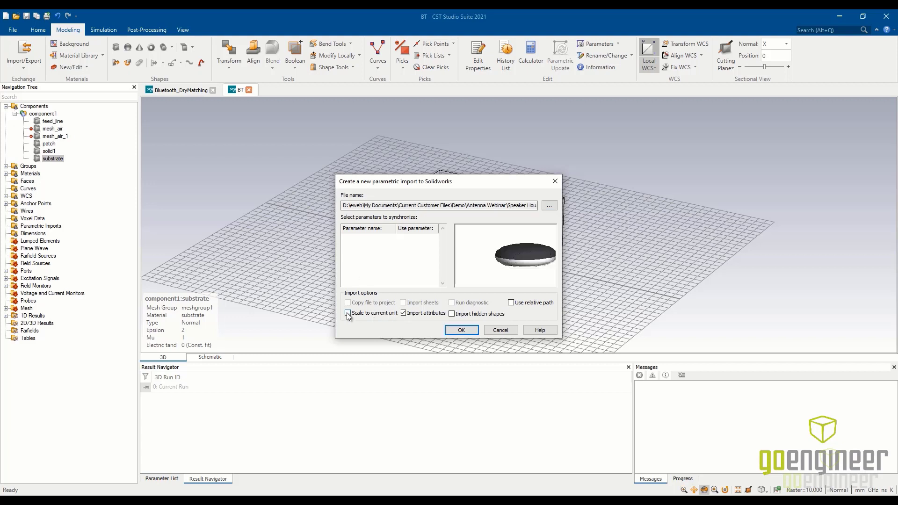
# Import the speaker housing scaled to the current unit as a new default component
pyautogui.click(348, 314)
pyautogui.click(459, 332)
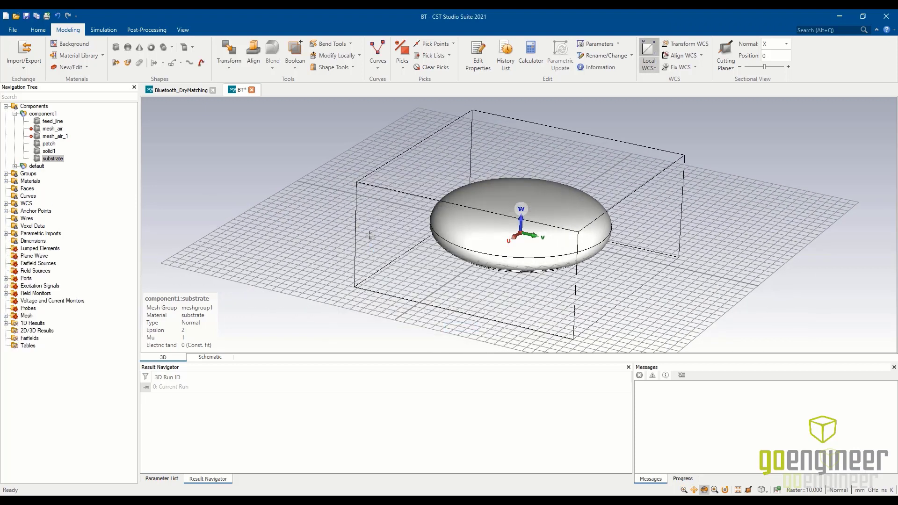
# Expand the imported default component and inspect housing parts import_1 through import_4
pyautogui.click(15, 166)
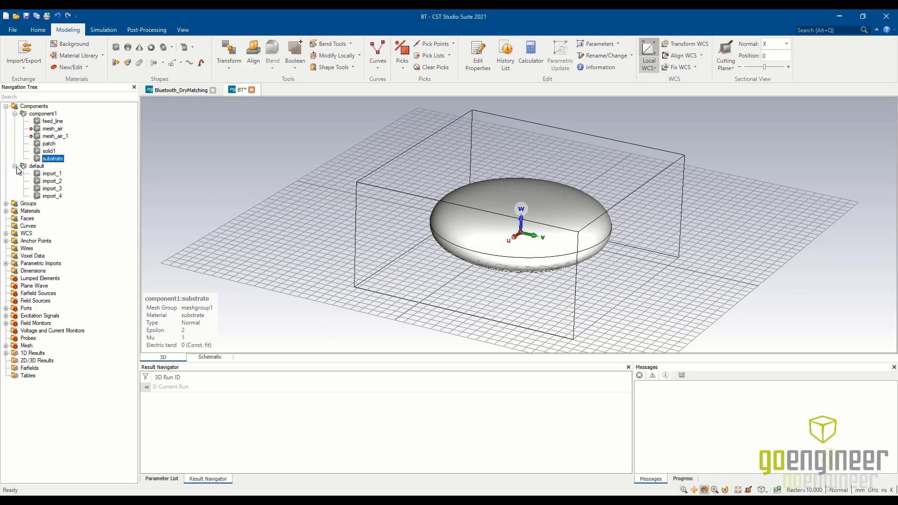
pyautogui.click(29, 166)
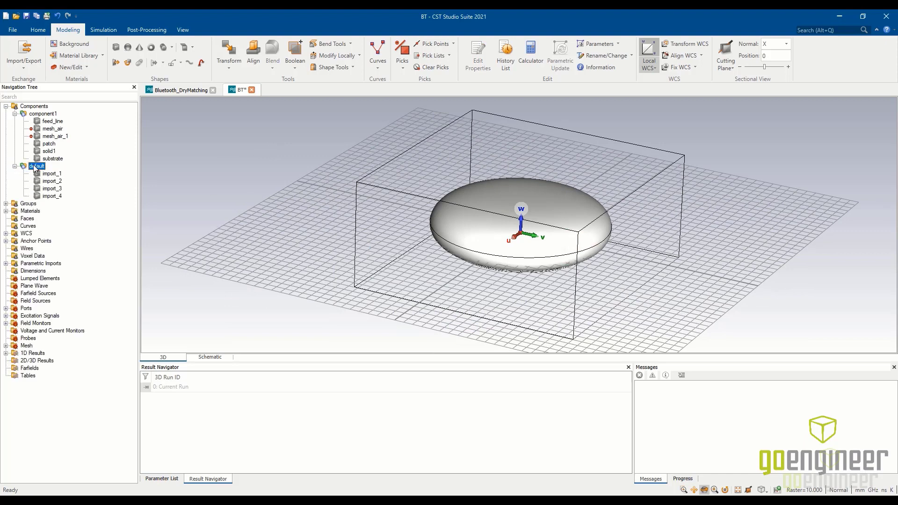
pyautogui.click(59, 173)
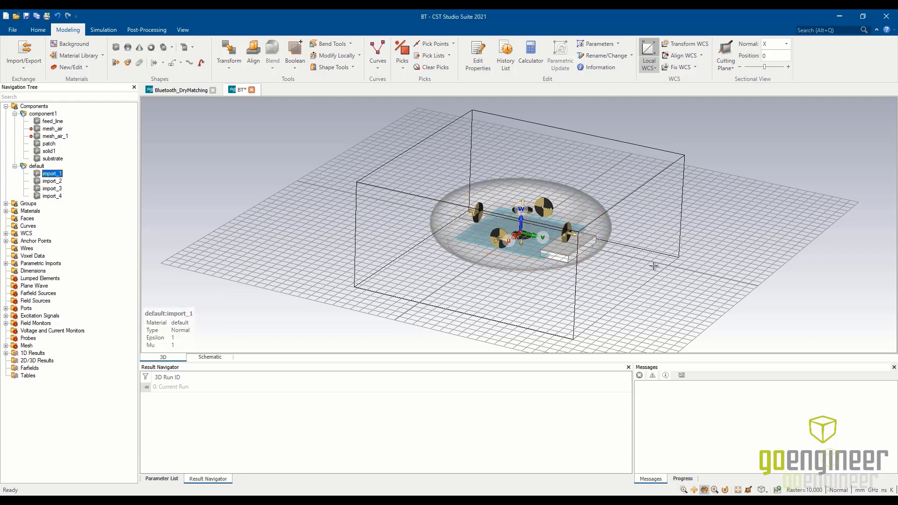
pyautogui.moveTo(654, 266); pyautogui.dragTo(701, 262)
pyautogui.scroll(3, 565, 245)
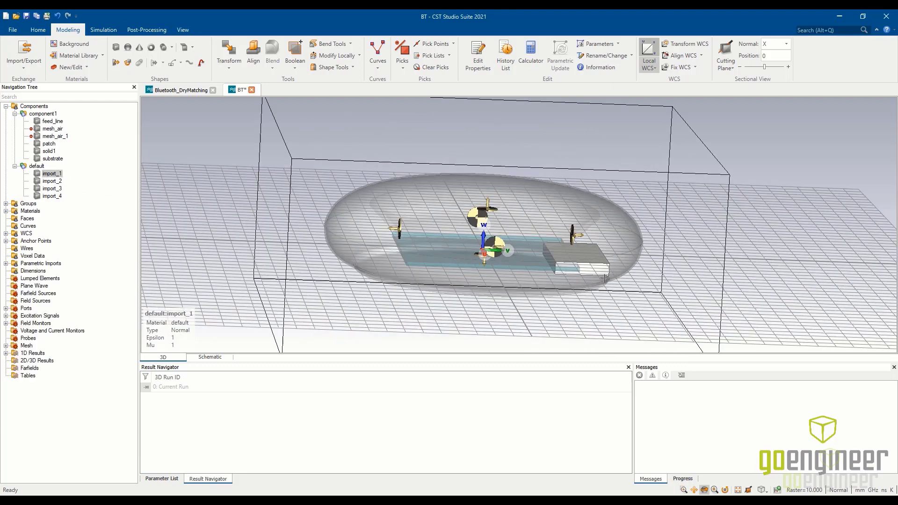
pyautogui.click(51, 182)
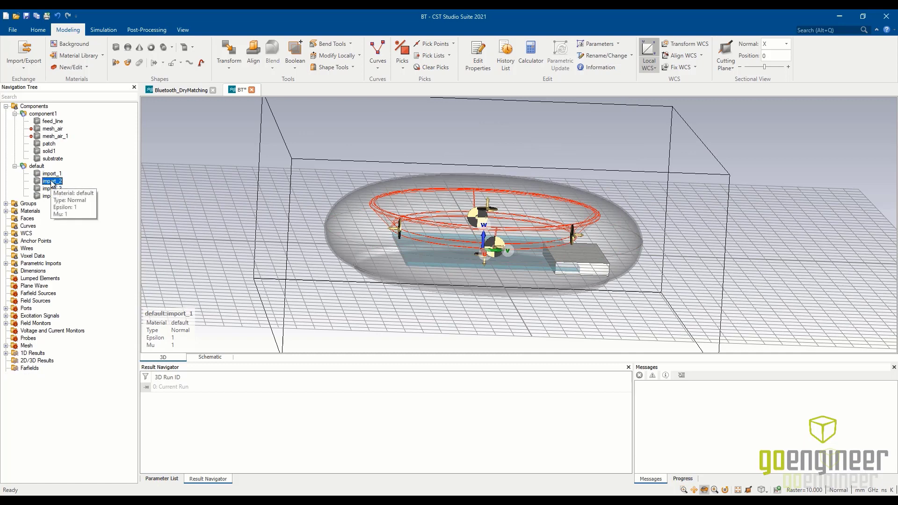
pyautogui.click(51, 189)
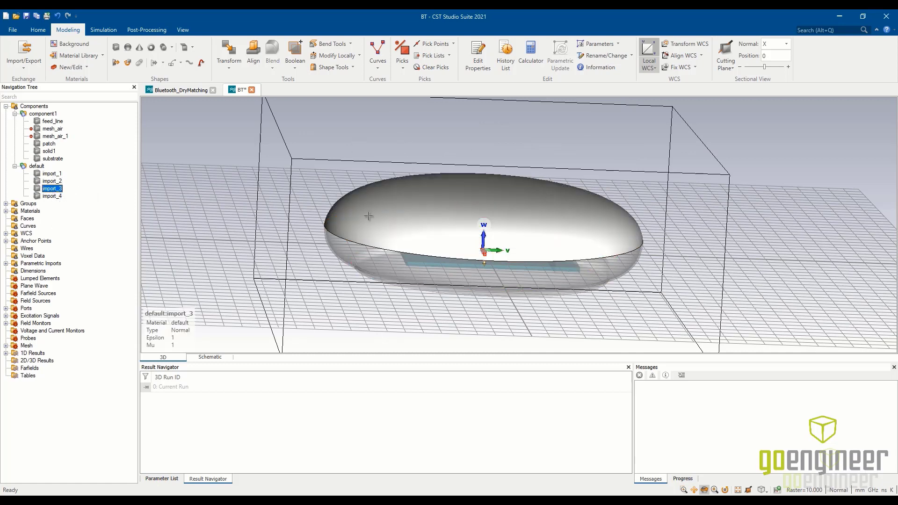
pyautogui.click(52, 196)
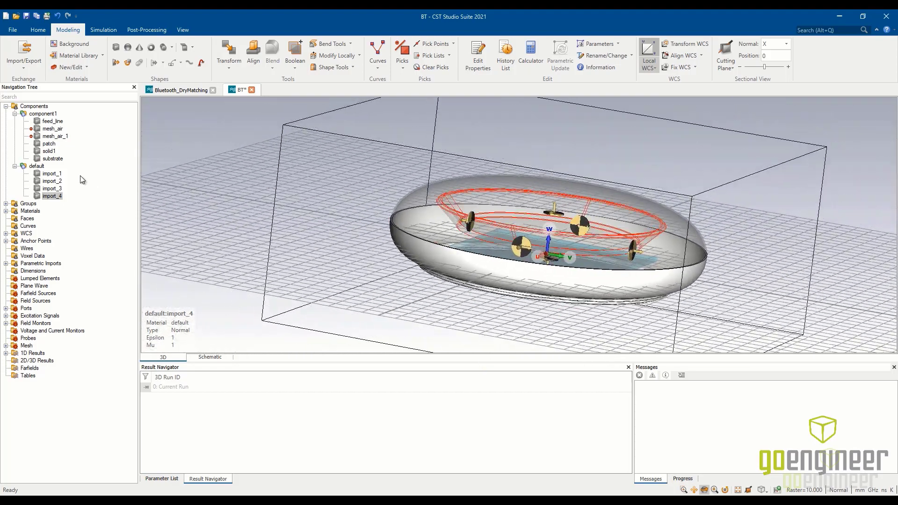
# Compare the substrate with import_1 from a frontal angle, then select all of component1
pyautogui.click(52, 159)
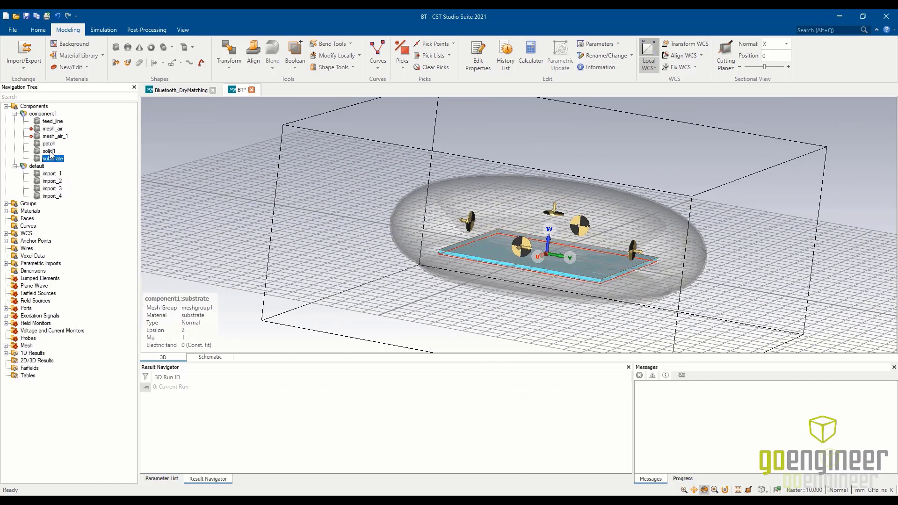
pyautogui.click(56, 174)
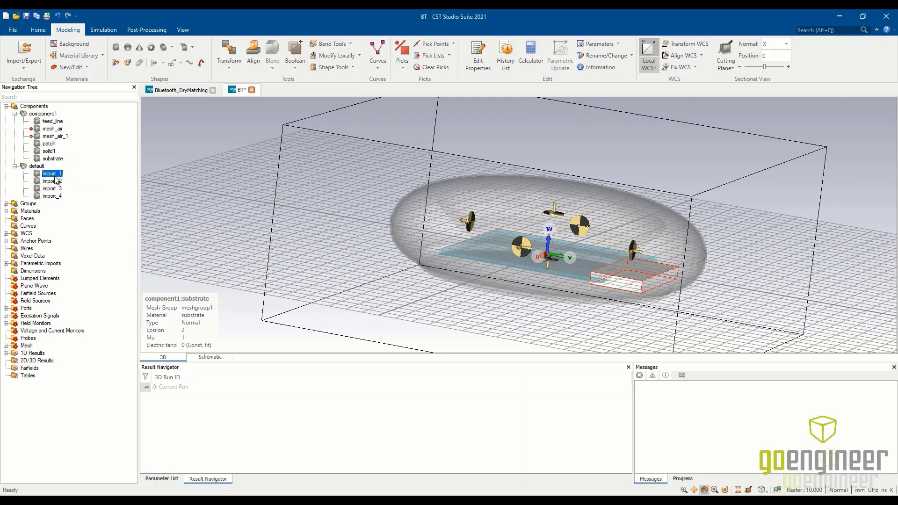
pyautogui.keyDown('ctrl'); pyautogui.click(52, 159); pyautogui.keyUp('ctrl')
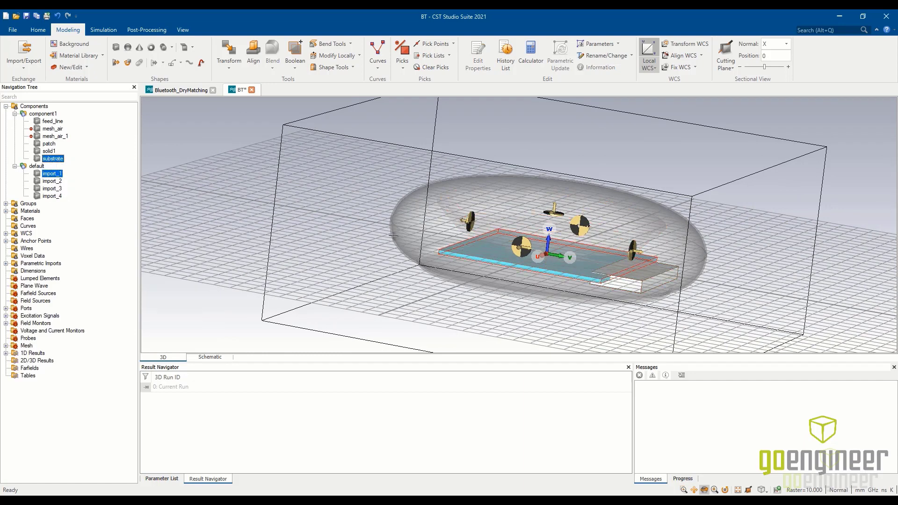
pyautogui.scroll(3, 624, 286)
pyautogui.moveTo(623, 286)
pyautogui.mouseDown()
pyautogui.moveTo(627, 277)
pyautogui.moveTo(638, 283)
pyautogui.mouseUp()
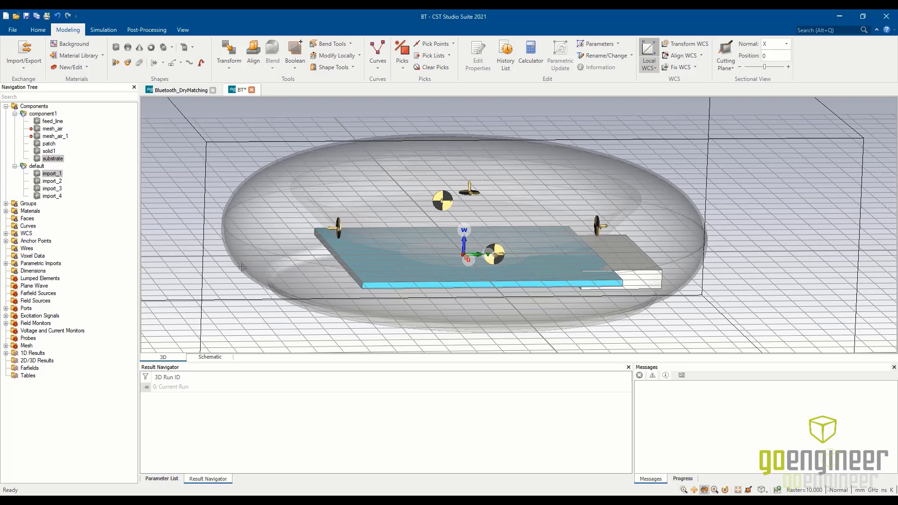
pyautogui.click(47, 114)
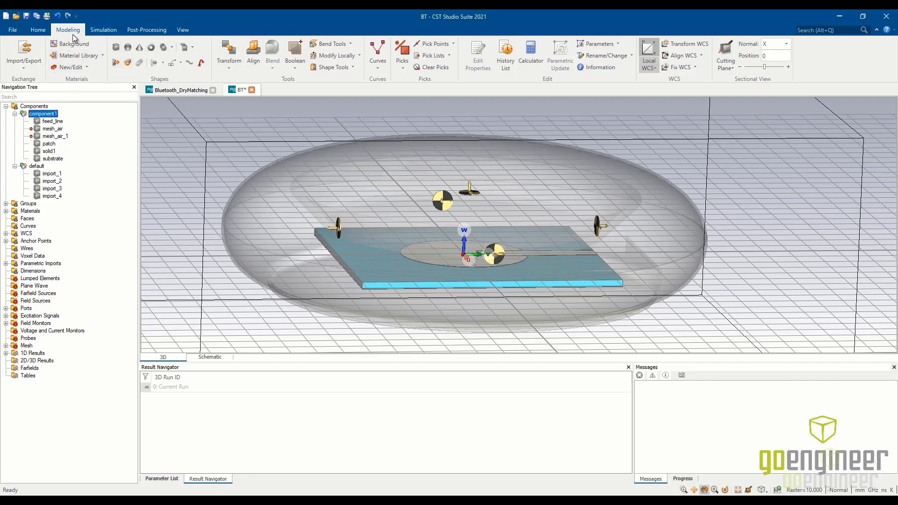
# Translate component1 by V = -30 mm, leaving its intersection with import_4 uncombined
pyautogui.click(232, 51)
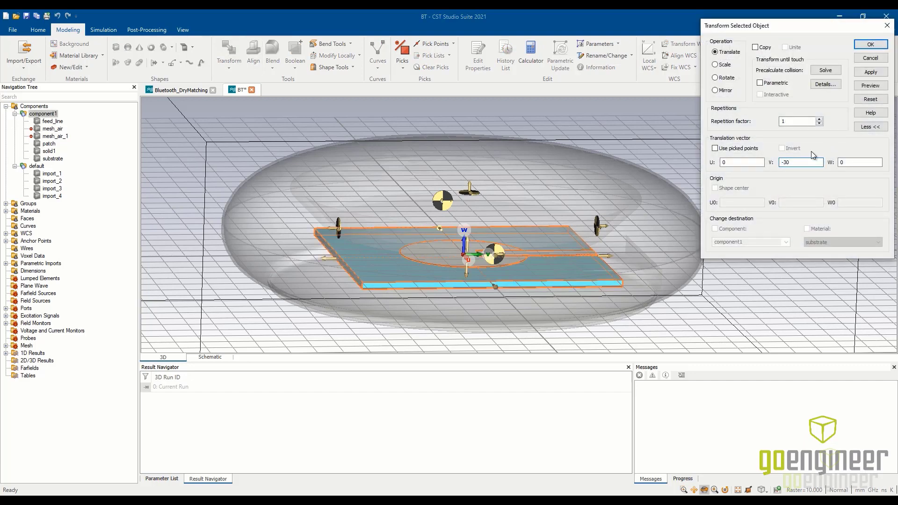
pyautogui.click(863, 46)
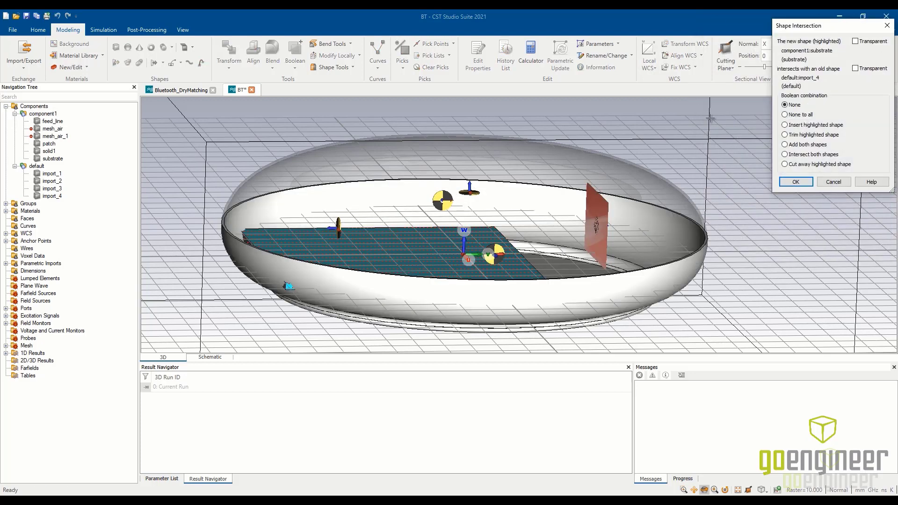
pyautogui.moveTo(789, 30); pyautogui.dragTo(727, 40)
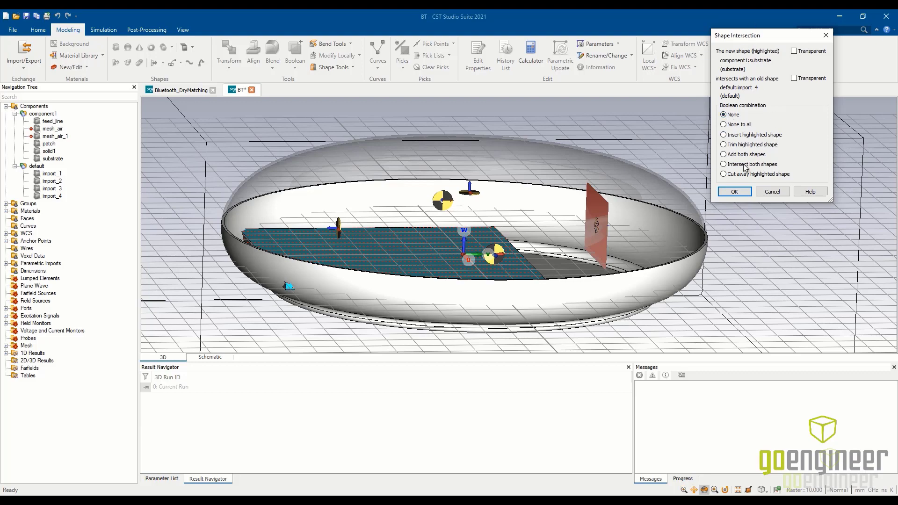
pyautogui.click(735, 192)
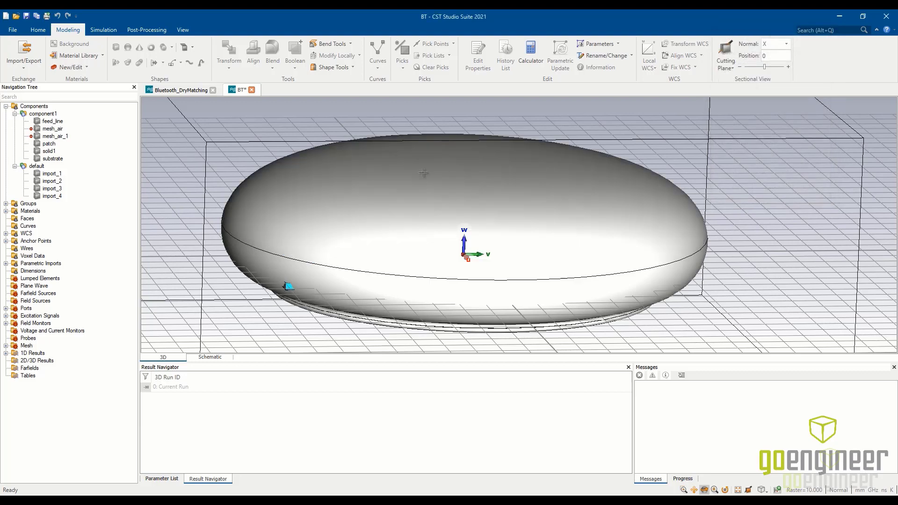
pyautogui.moveTo(423, 171); pyautogui.dragTo(383, 185)
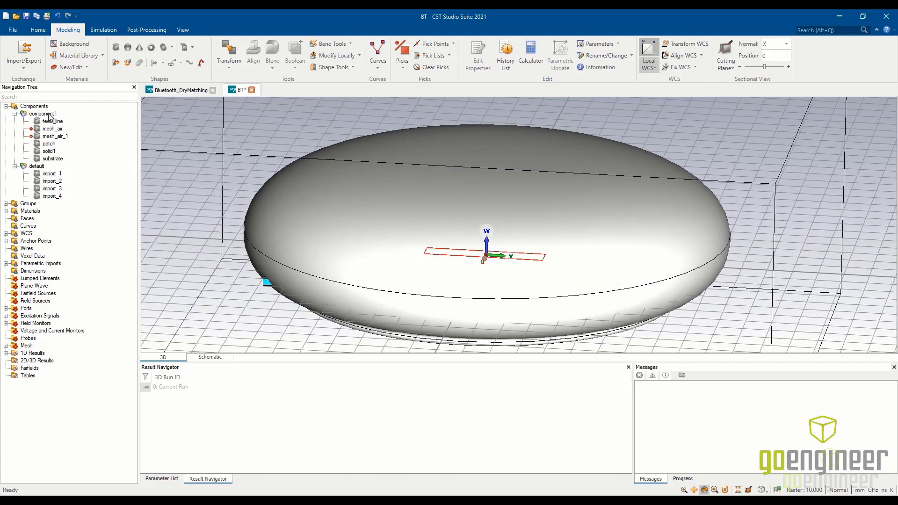
pyautogui.click(50, 151)
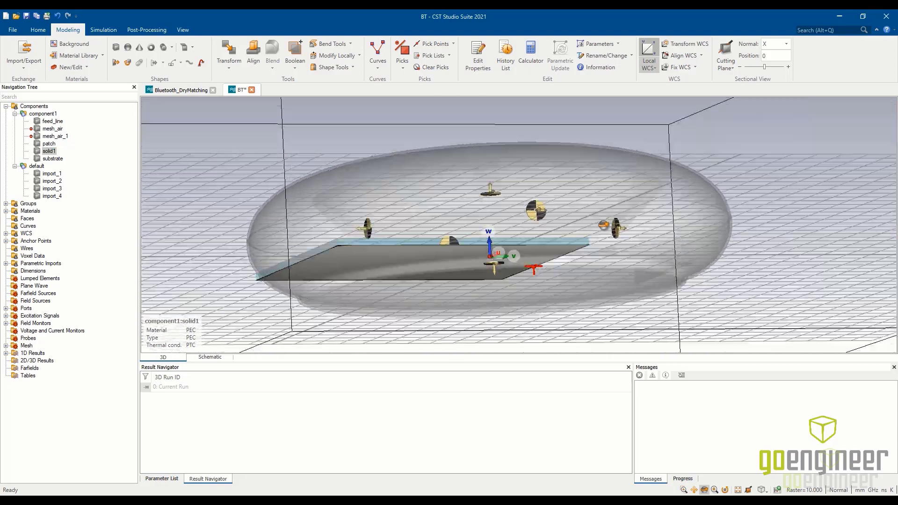
pyautogui.moveTo(533, 265); pyautogui.dragTo(589, 271)
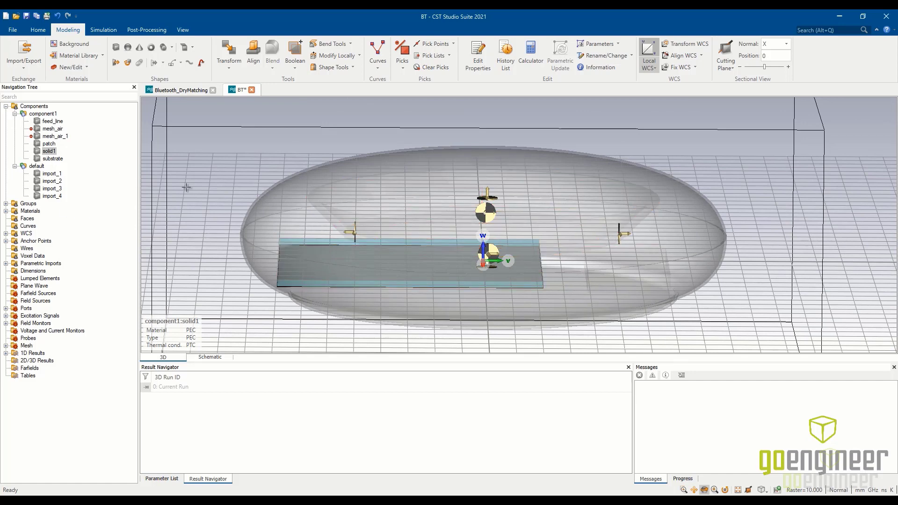
pyautogui.click(49, 121)
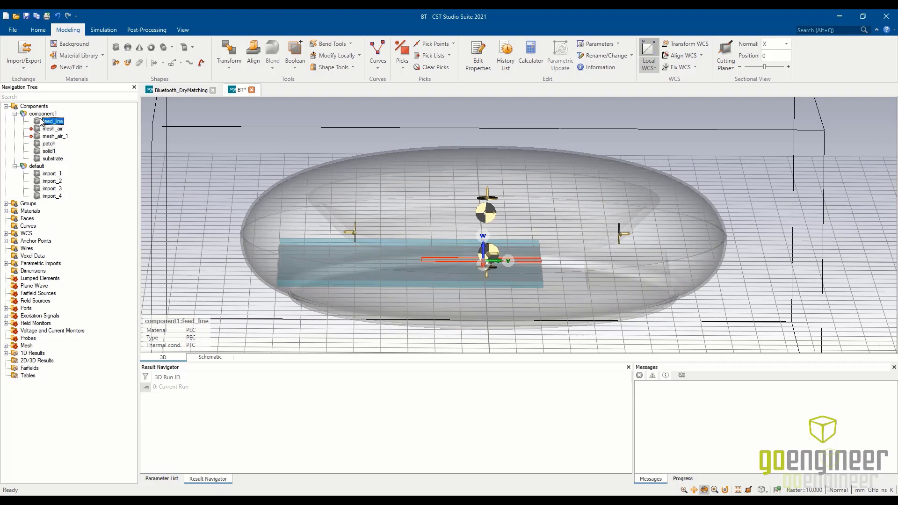
pyautogui.click(37, 167)
pyautogui.moveTo(382, 285); pyautogui.dragTo(393, 290)
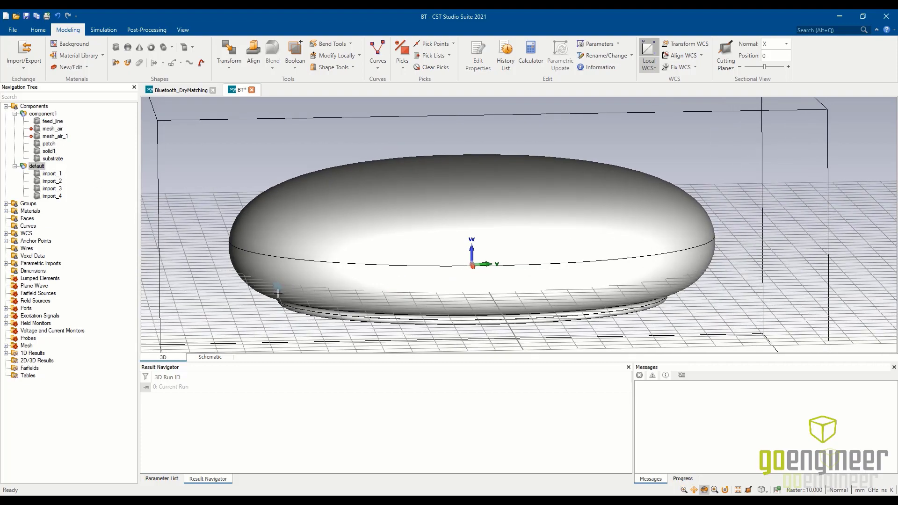
pyautogui.scroll(3, 225, 274)
pyautogui.scroll(-5, 282, 284)
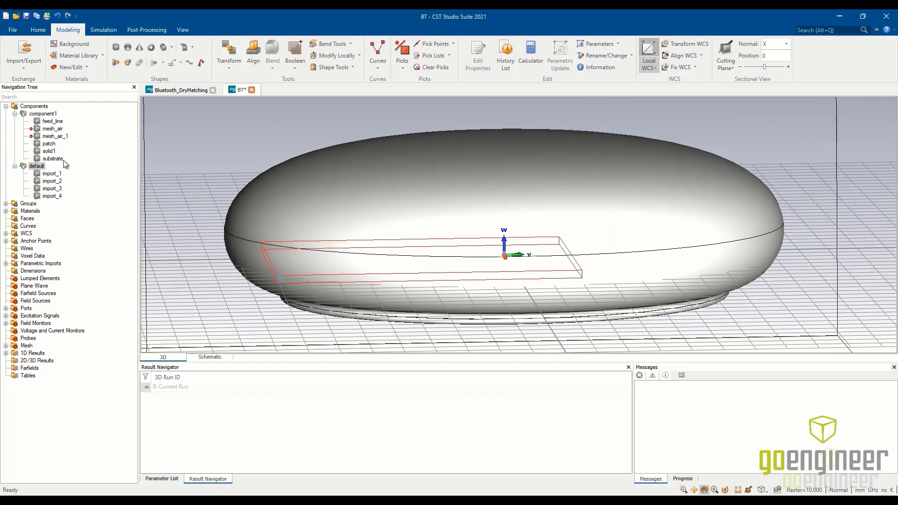
pyautogui.click(374, 262)
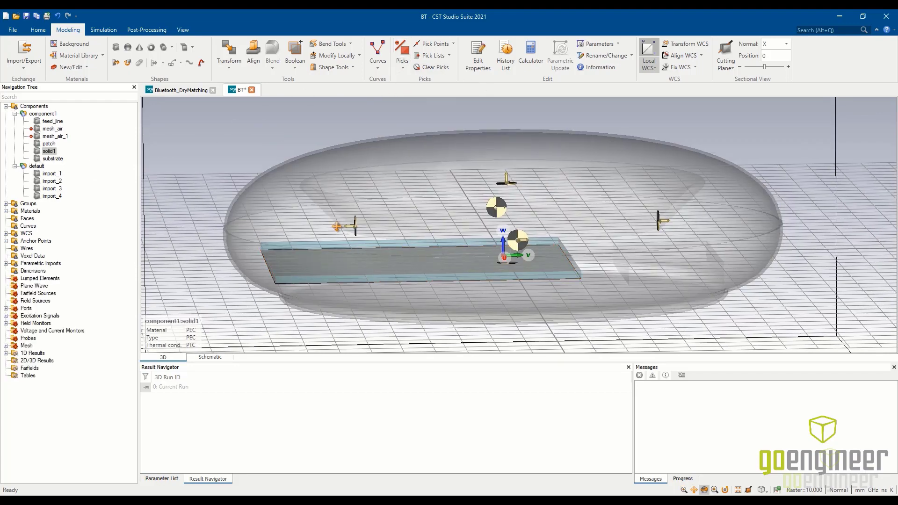
pyautogui.moveTo(341, 227); pyautogui.dragTo(424, 154, button='middle')
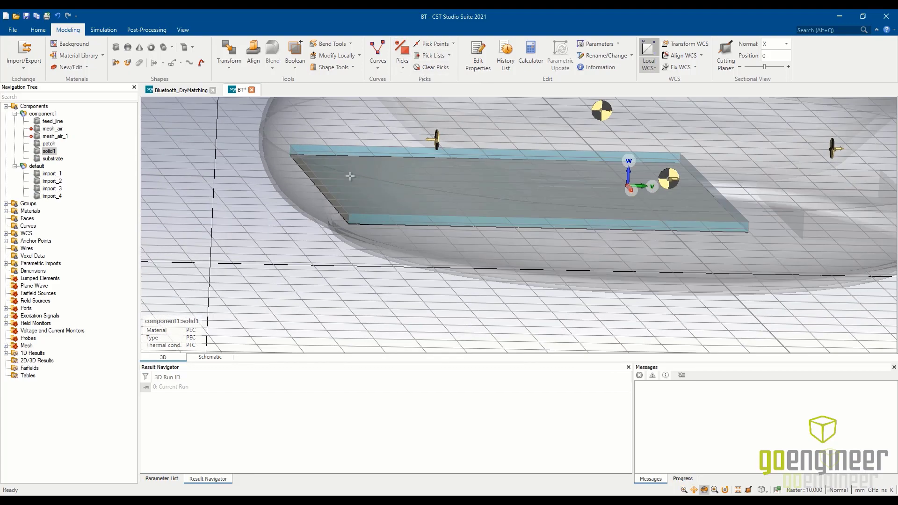
# Blend two vertical corner edges of the substrate with a 50 mm radius
pyautogui.scroll(2, 333, 173)
pyautogui.click(59, 162)
pyautogui.press('e')
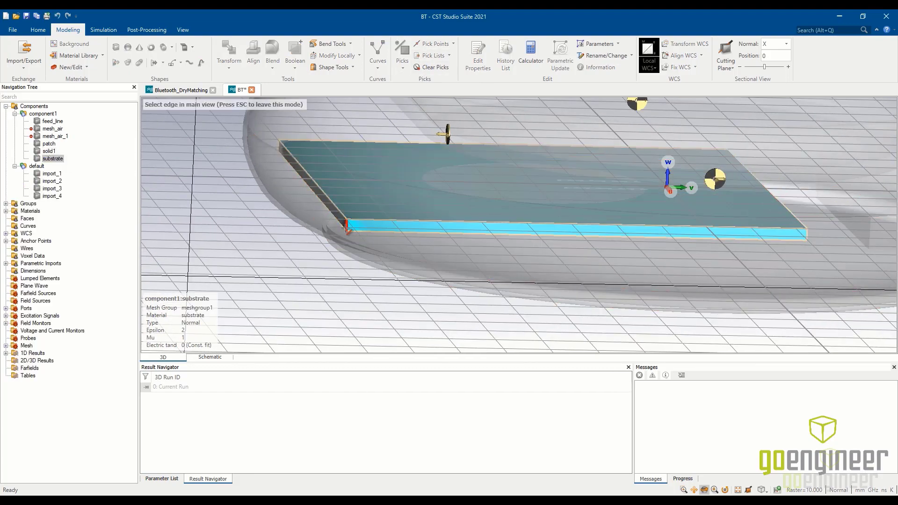
pyautogui.scroll(2, 345, 228)
pyautogui.scroll(2, 344, 228)
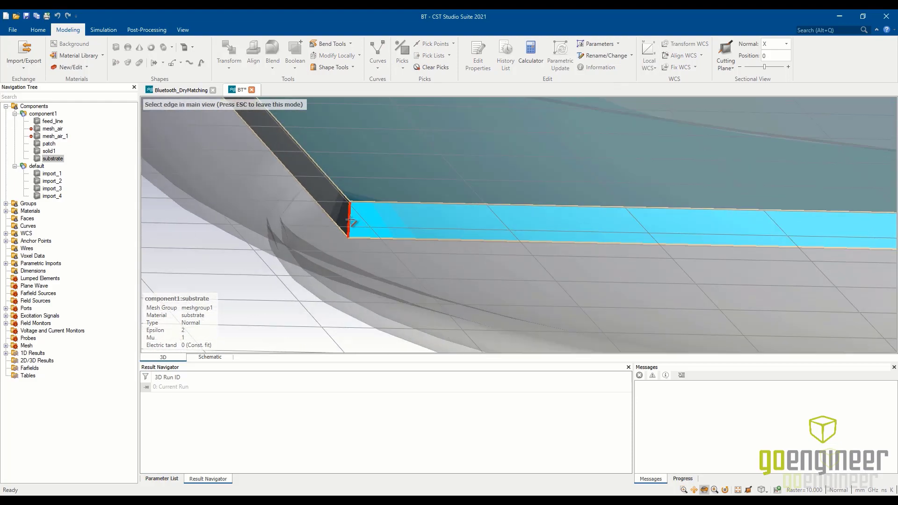
pyautogui.click(350, 220)
pyautogui.press('w')
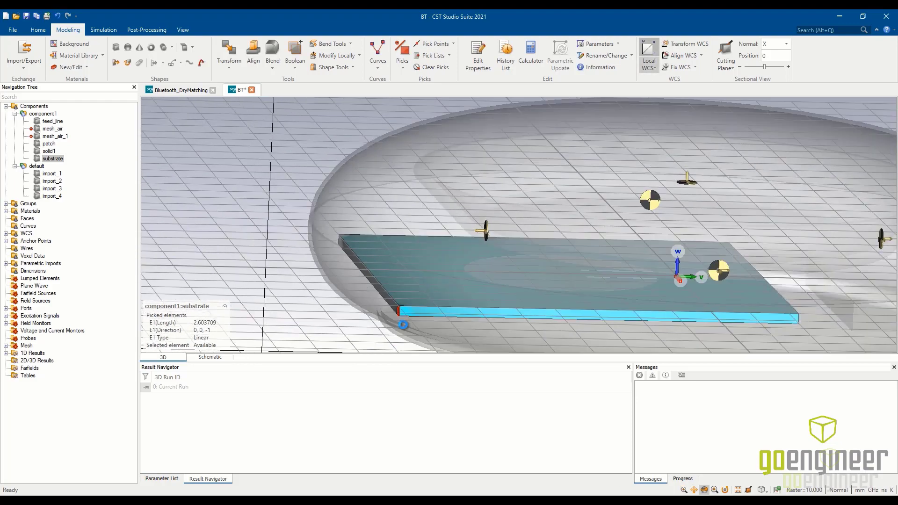
pyautogui.press('e')
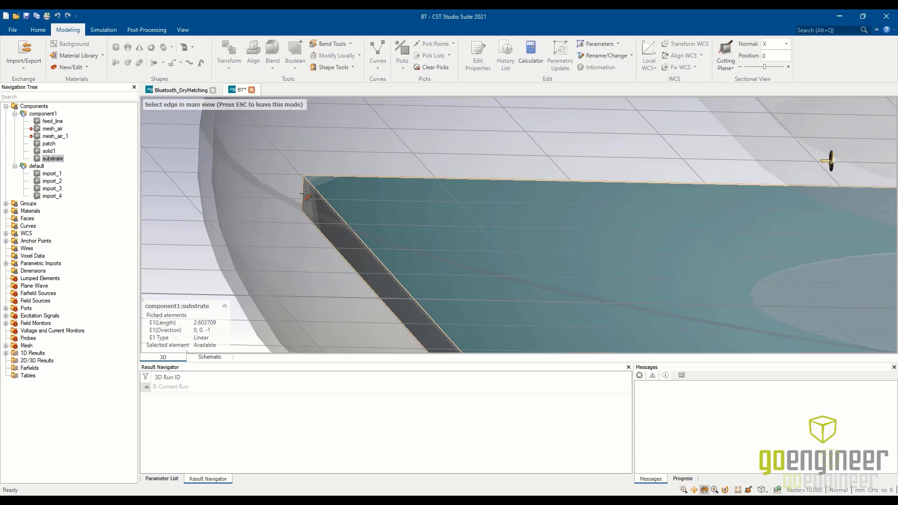
pyautogui.click(304, 194)
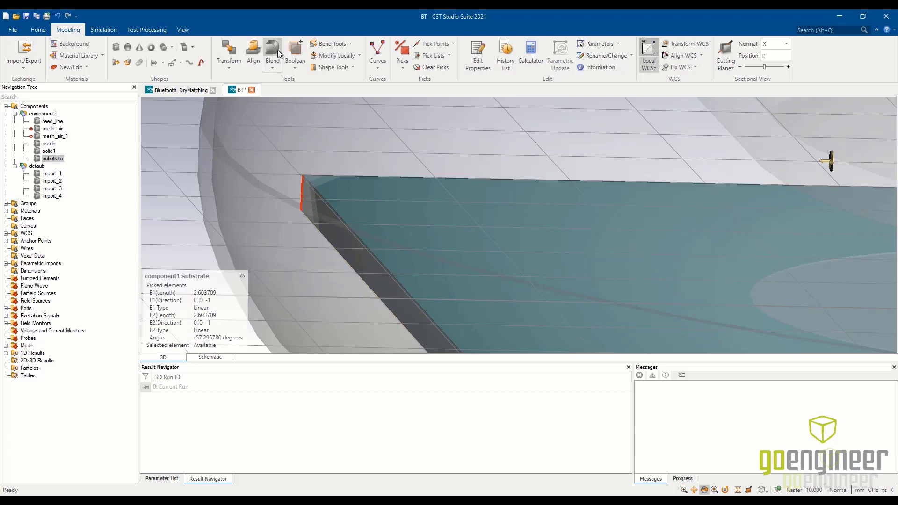
pyautogui.click(273, 48)
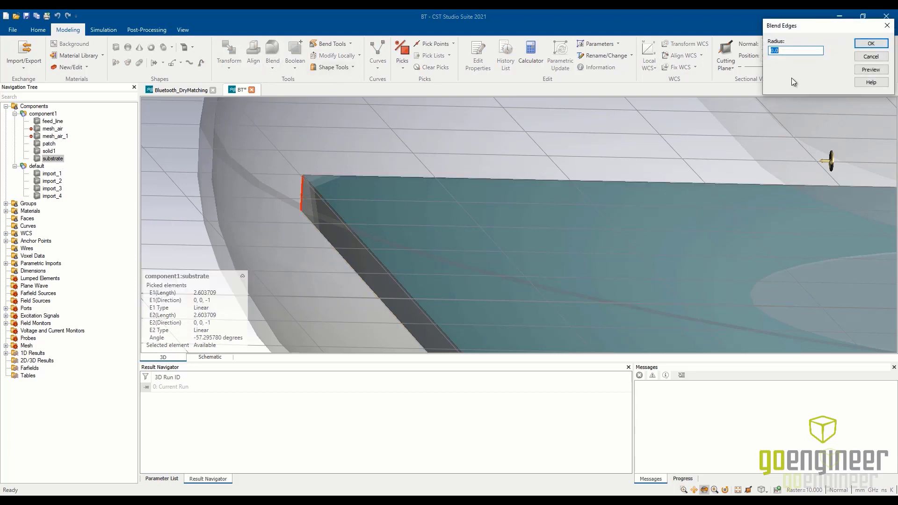
pyautogui.write('50')
pyautogui.click(871, 43)
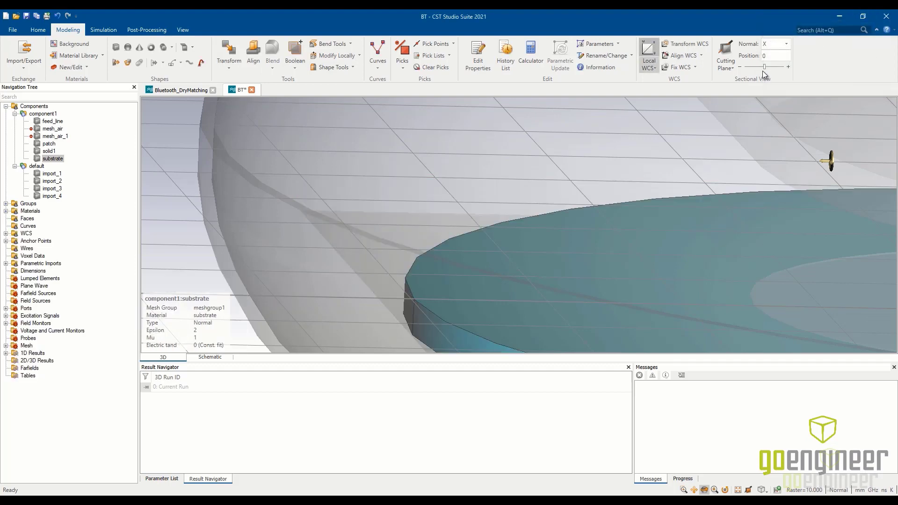
pyautogui.scroll(-3, 465, 126)
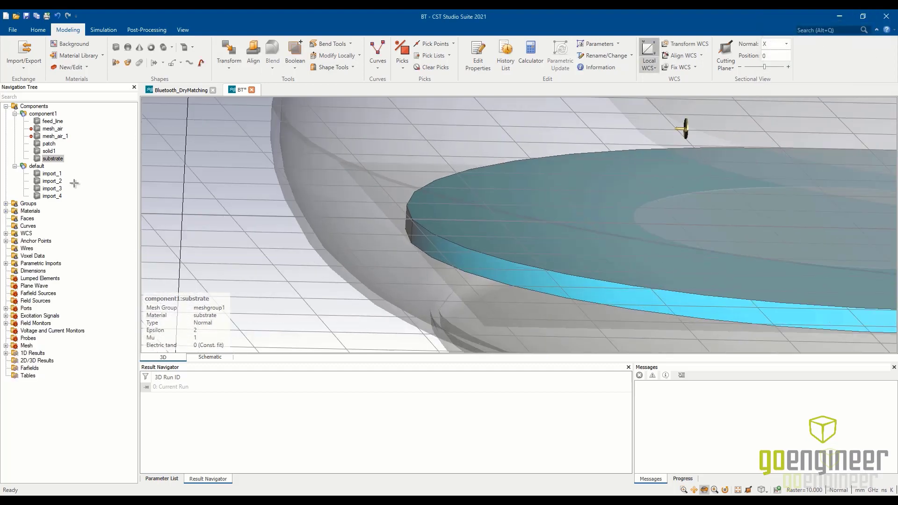
# Round the picked vertical edge of the solid1 plate with a 0.05 blend radius
pyautogui.click(55, 152)
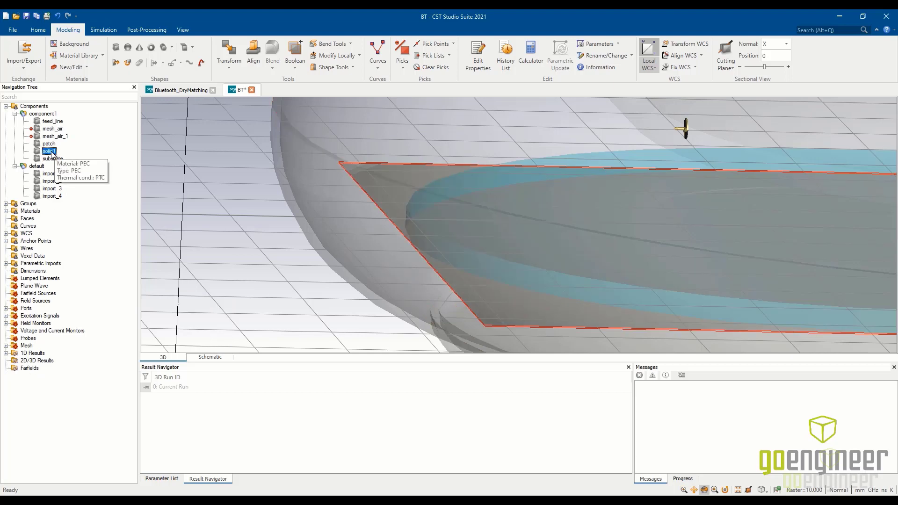
pyautogui.scroll(4, 496, 337)
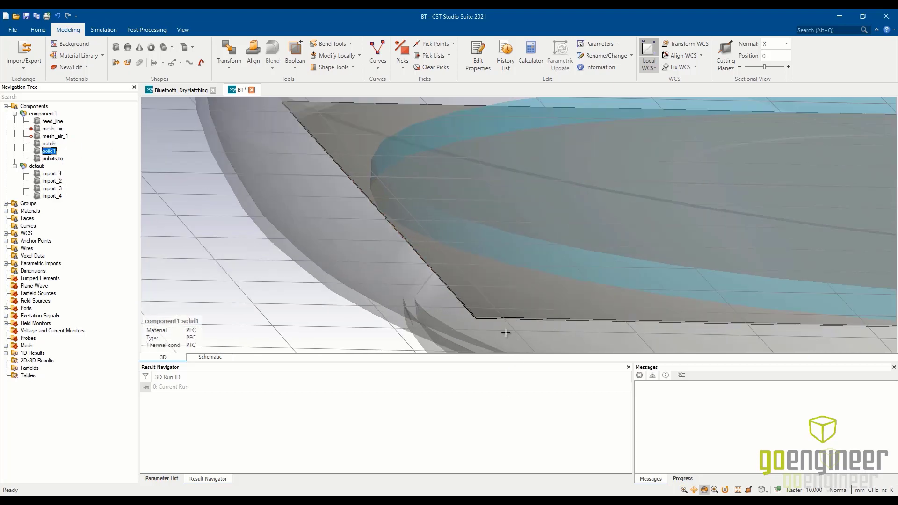
pyautogui.scroll(2, 421, 290)
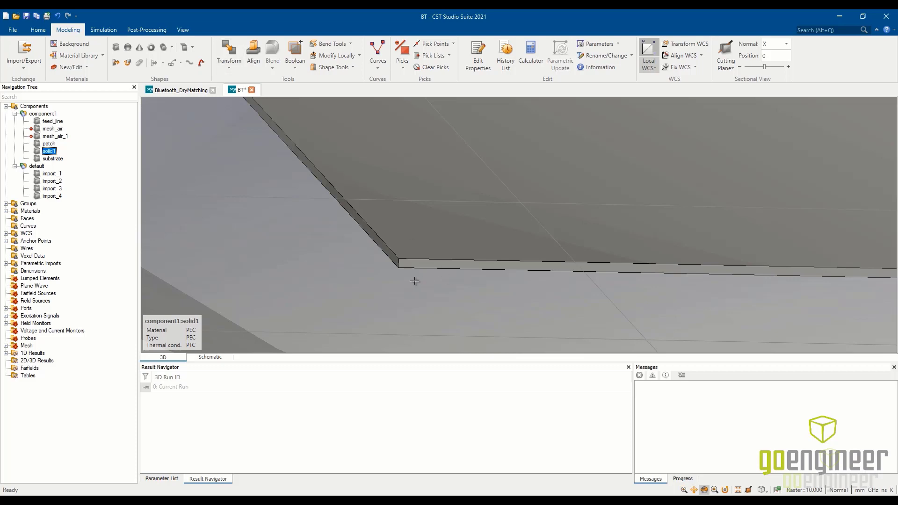
pyautogui.press('e')
pyautogui.click(398, 263)
pyautogui.press('w')
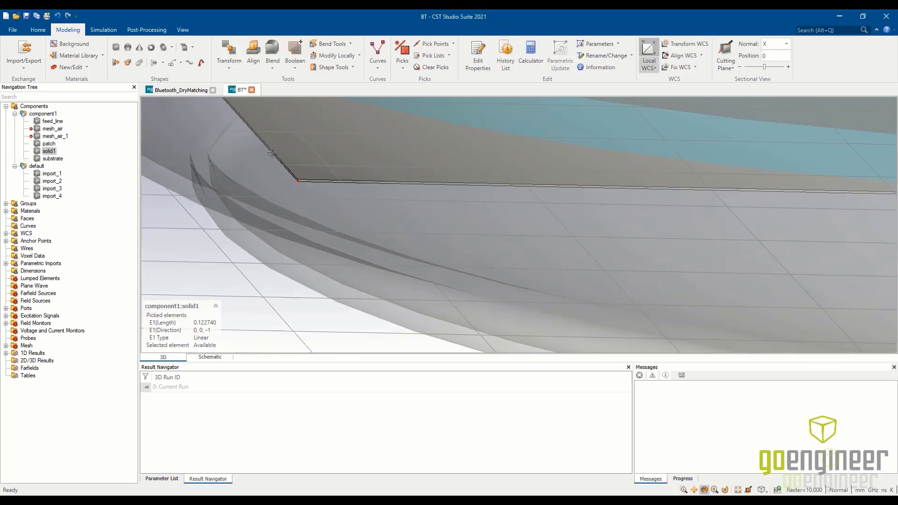
pyautogui.scroll(5, 299, 159)
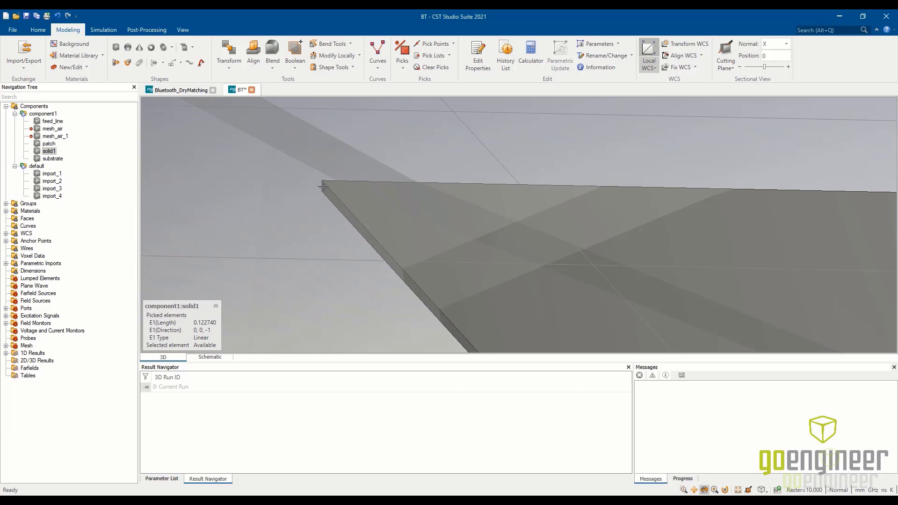
pyautogui.press('e')
pyautogui.click(322, 187)
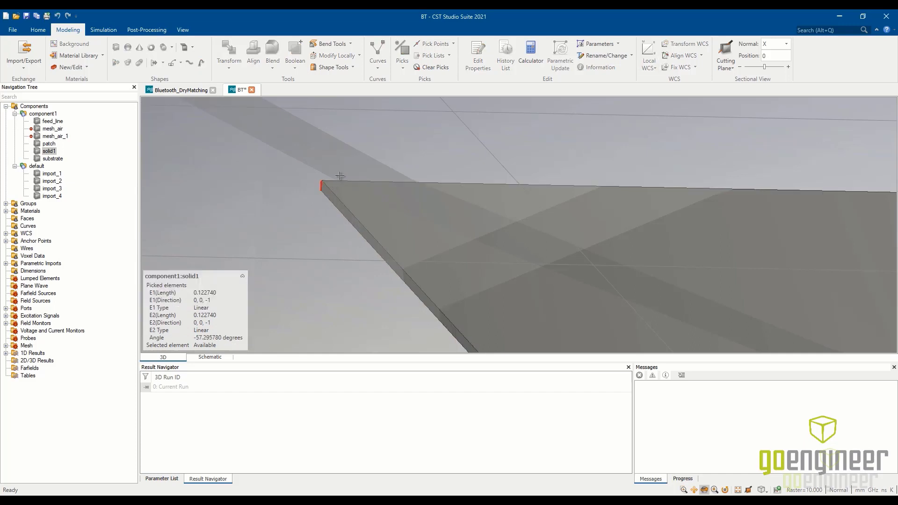
pyautogui.click(273, 51)
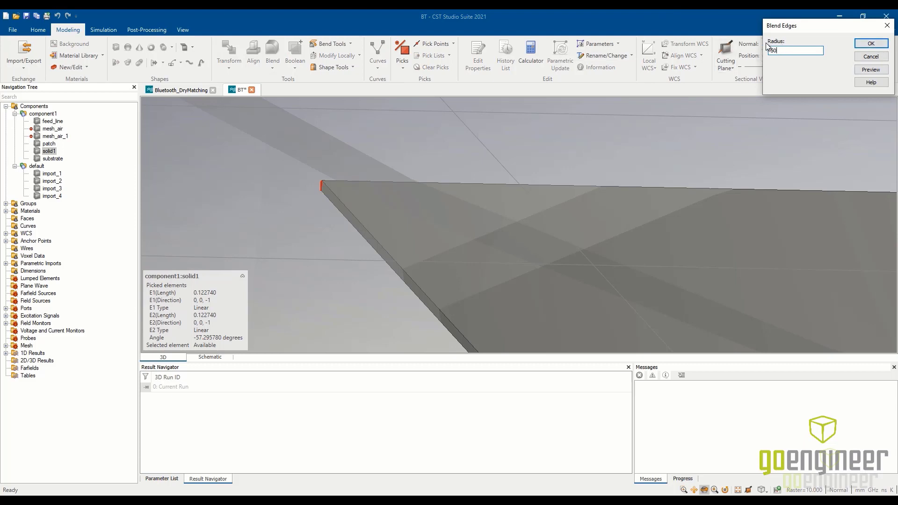
pyautogui.write('0.05')
pyautogui.press('Return')
pyautogui.scroll(-10, 800, 226)
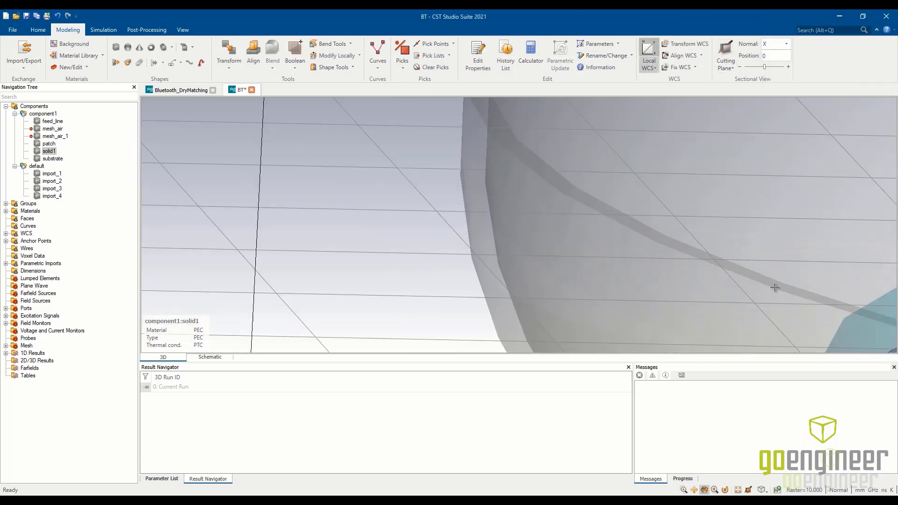
# Zoom out and tilt the view to look down on the whole speaker housing
pyautogui.scroll(-5, 582, 215)
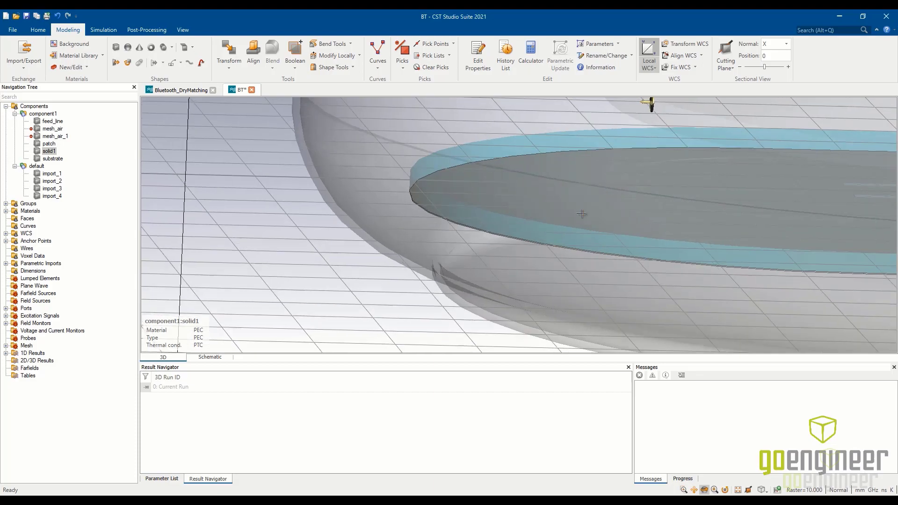
pyautogui.scroll(-8, 579, 217)
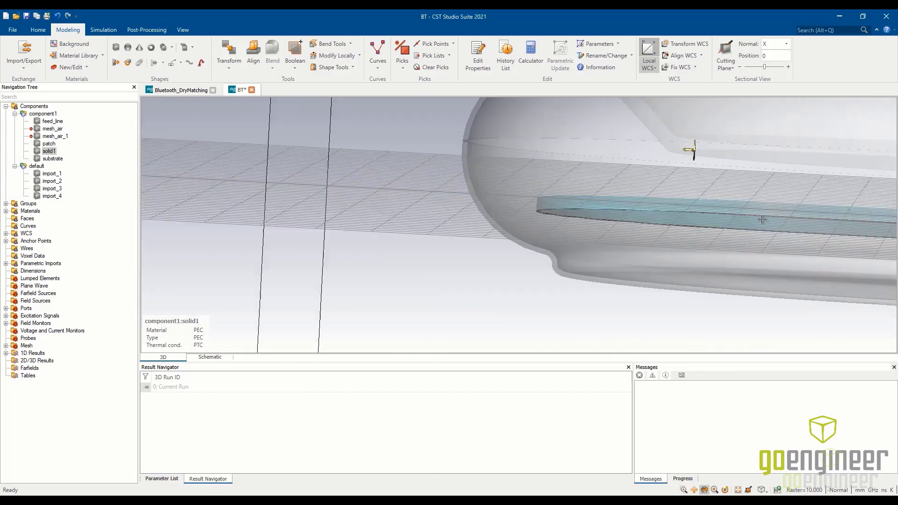
pyautogui.moveTo(580, 220); pyautogui.dragTo(579, 262)
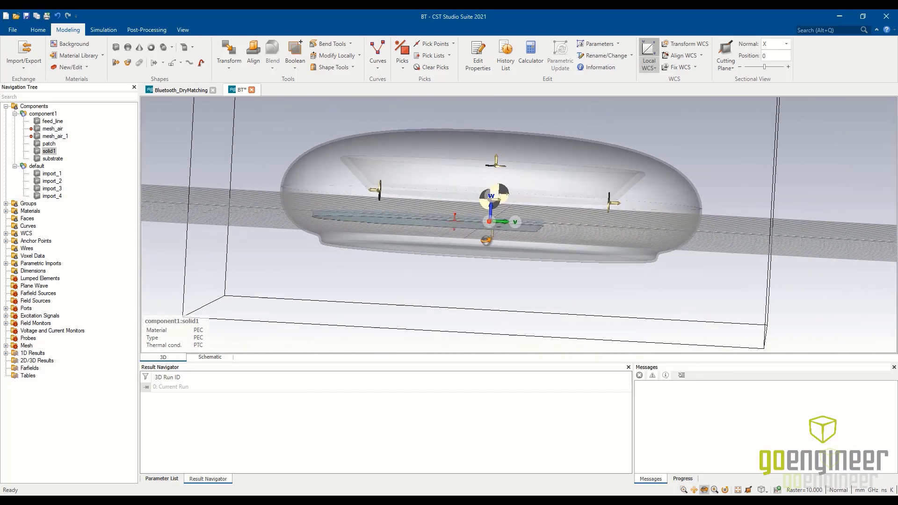
pyautogui.scroll(4, 580, 287)
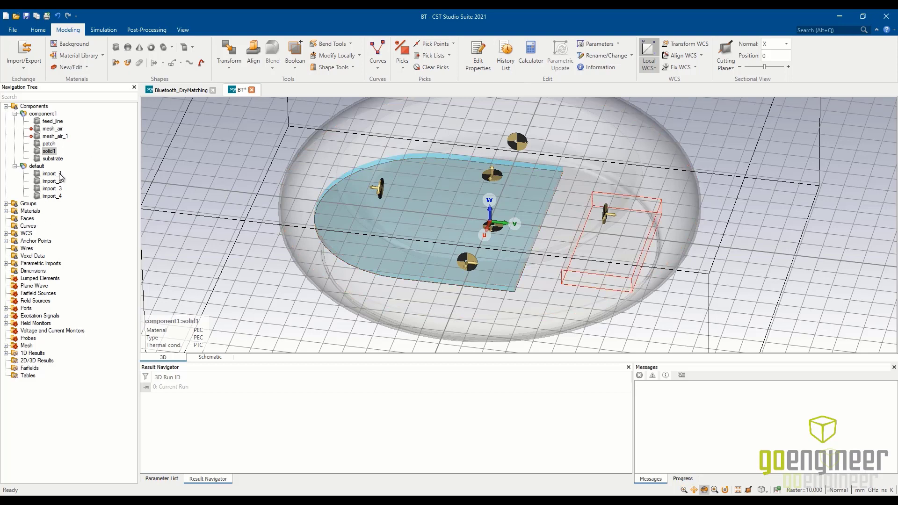
pyautogui.moveTo(60, 177)
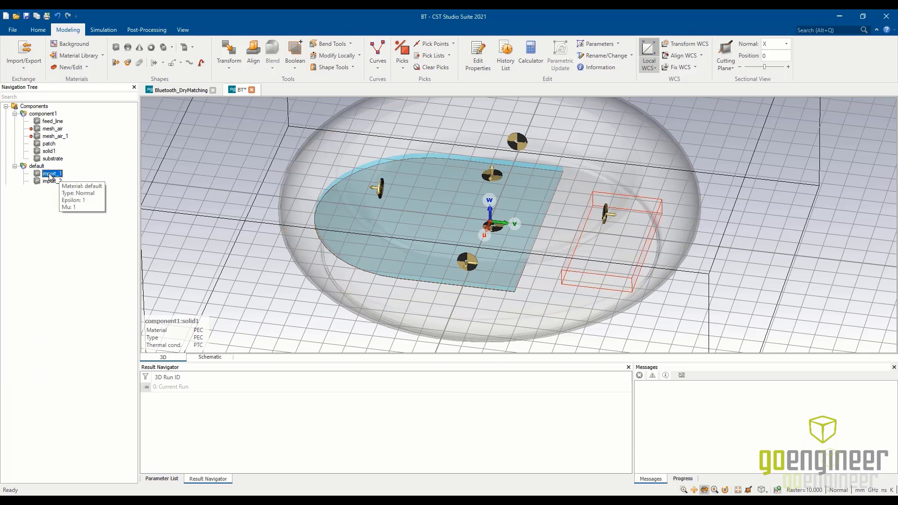
# Check import_1 and import_4, then expand Materials to see which parts use PEC and substrate
pyautogui.click(50, 175)
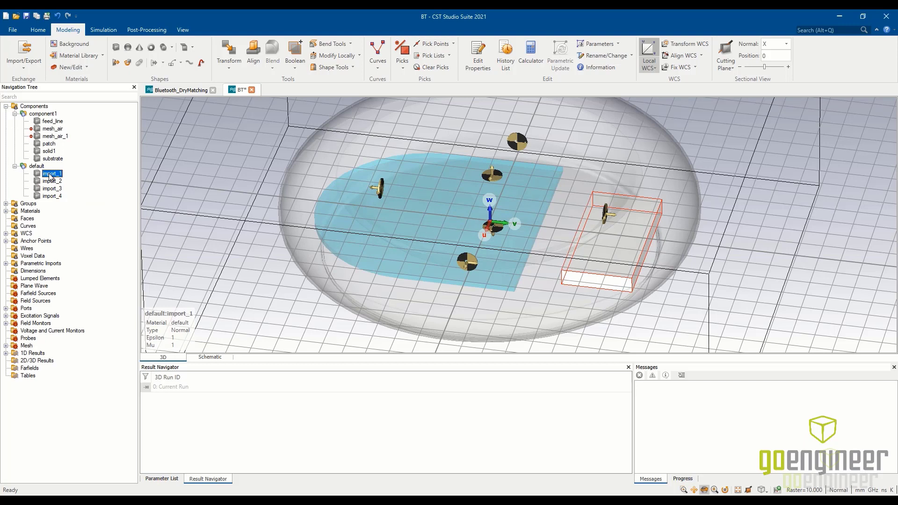
pyautogui.click(50, 197)
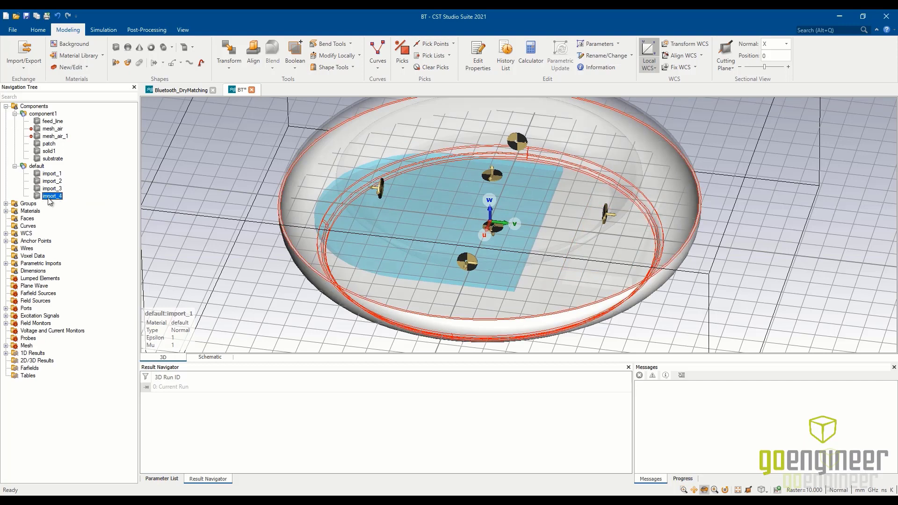
pyautogui.moveTo(51, 199)
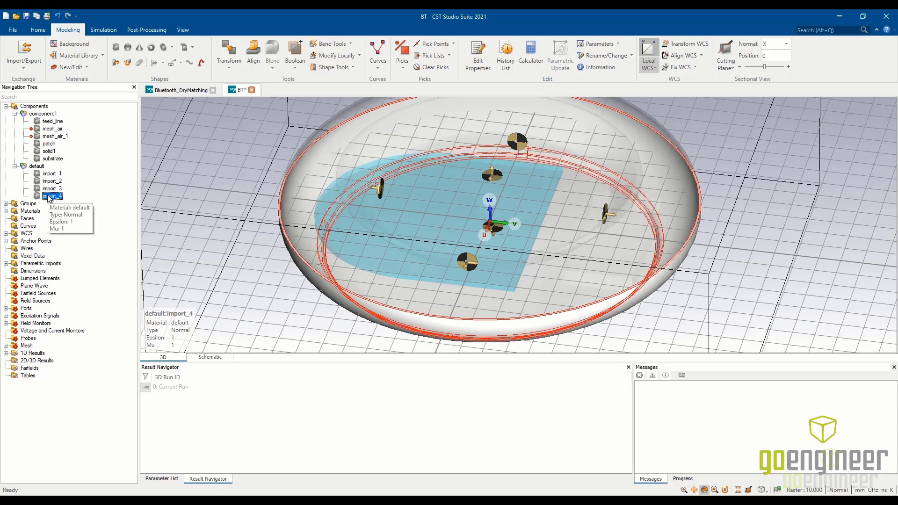
pyautogui.click(6, 212)
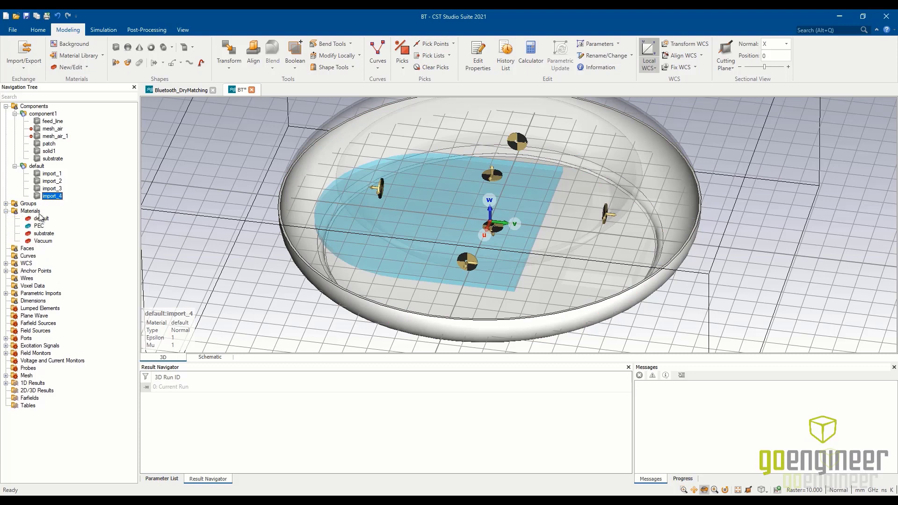
pyautogui.click(41, 226)
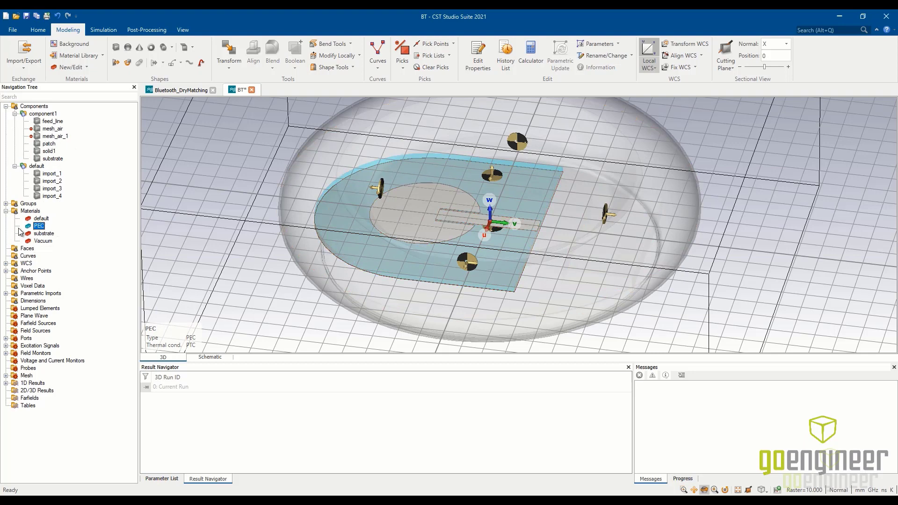
pyautogui.click(42, 234)
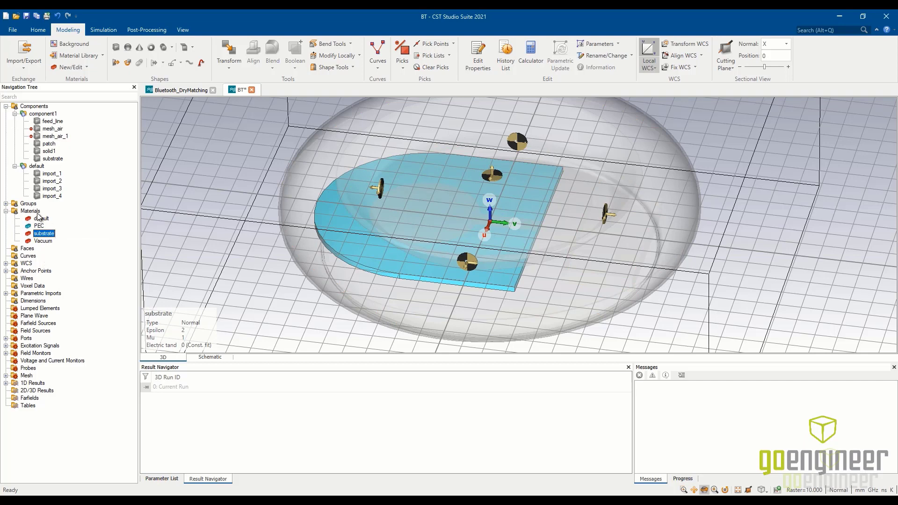
# Open Assign Material and Color for import_4 and load from the material library
pyautogui.rightClick(57, 196)
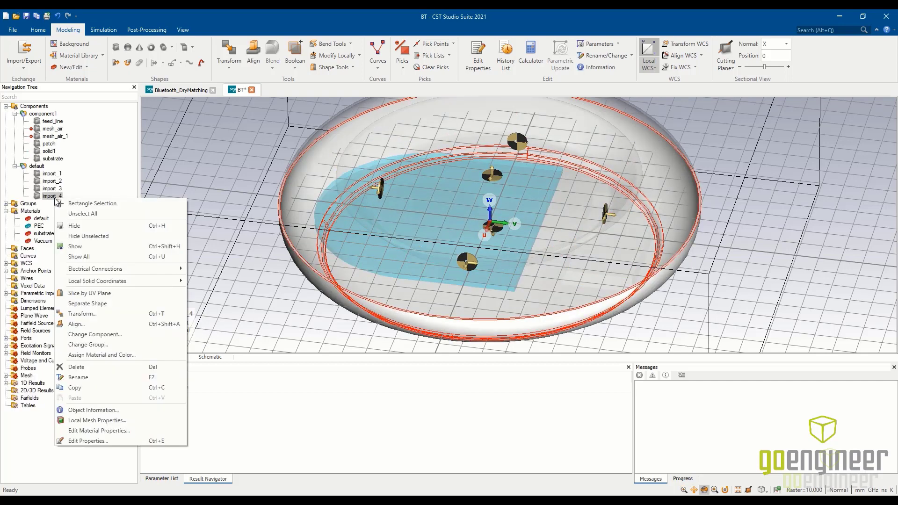
pyautogui.click(150, 353)
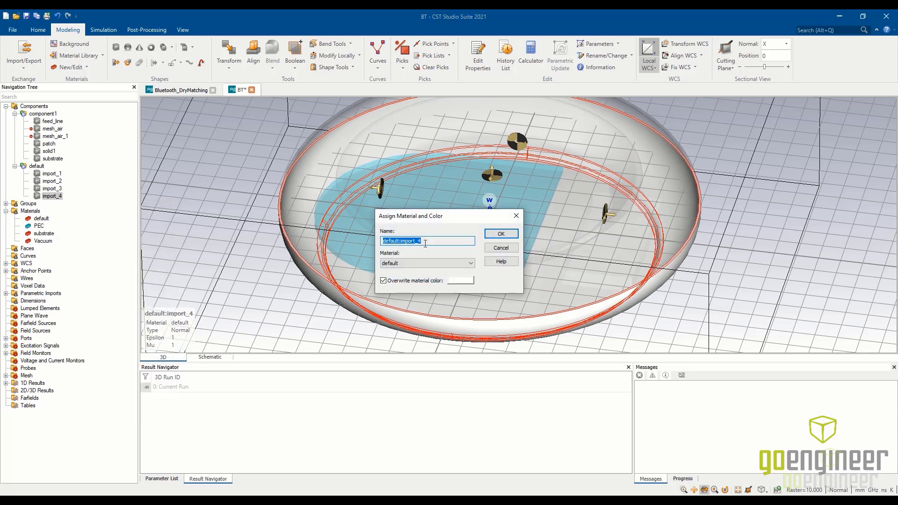
pyautogui.click(428, 264)
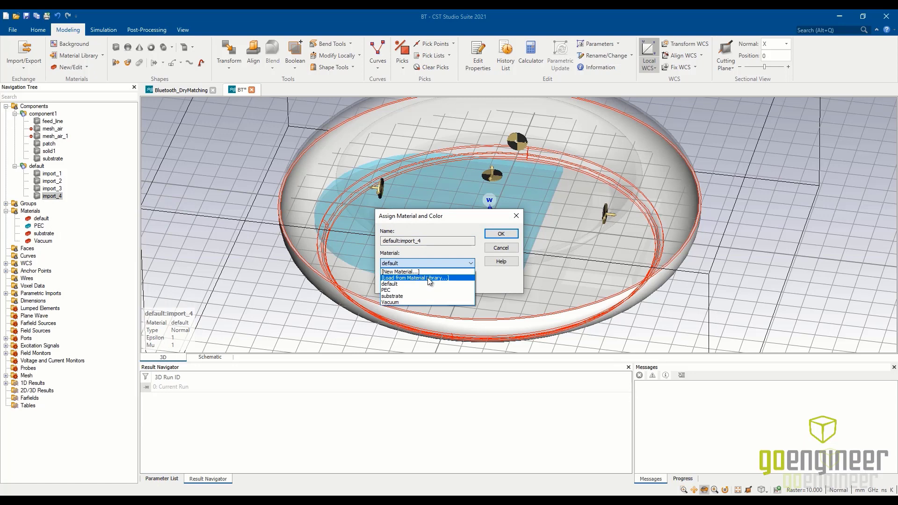
pyautogui.click(427, 277)
# Filter the material library for 'PP', then 'Pol', and close it without loading anything
pyautogui.scroll(-4, 390, 186)
pyautogui.scroll(-10, 573, 187)
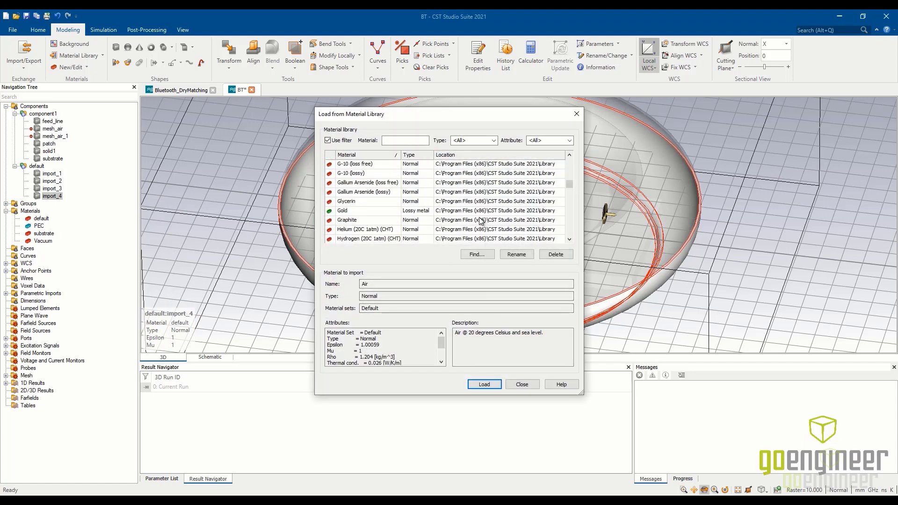
pyautogui.scroll(4, 470, 214)
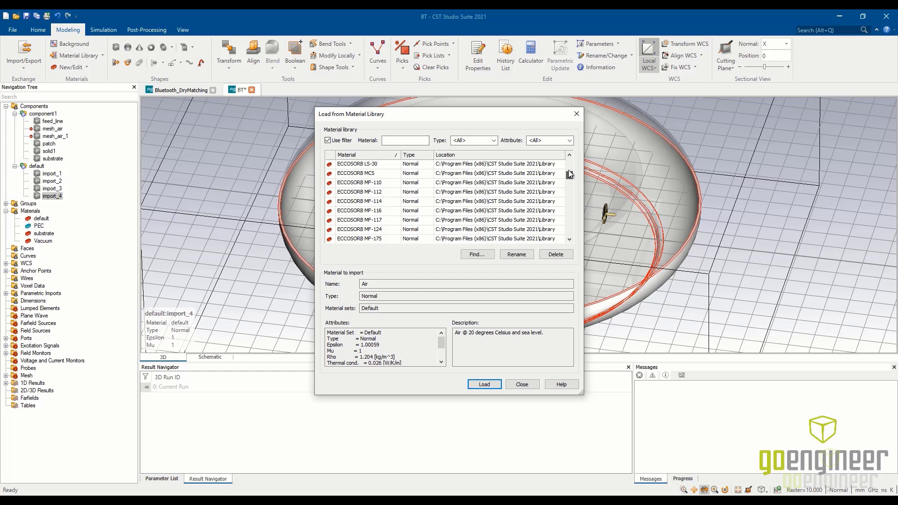
pyautogui.moveTo(570, 172); pyautogui.dragTo(569, 159)
pyautogui.click(401, 140)
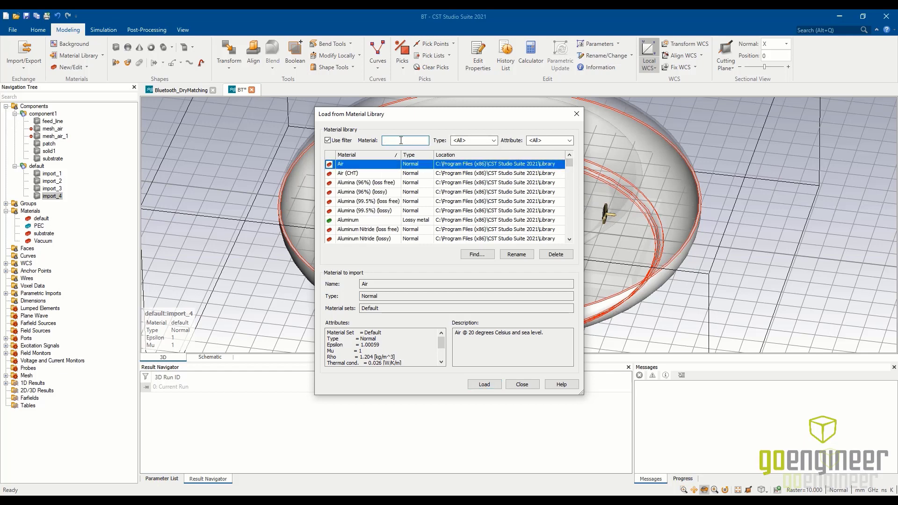
pyautogui.write('PP')
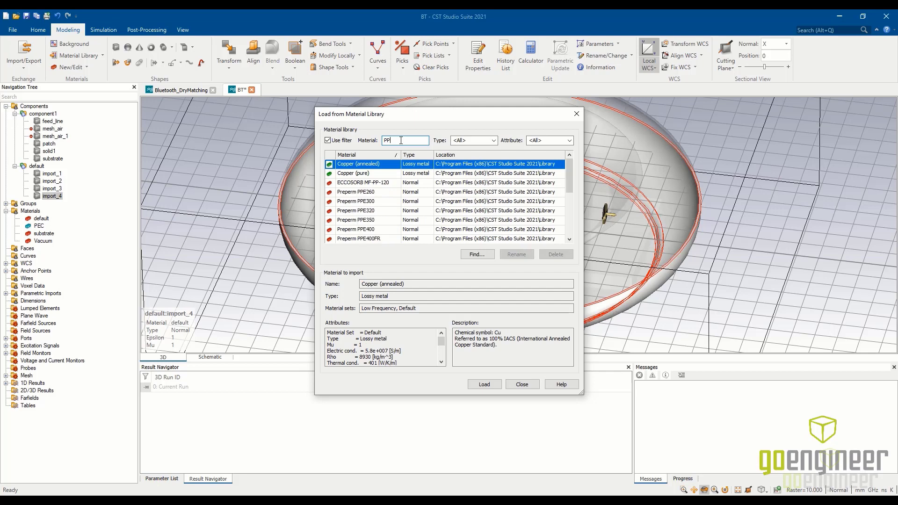
pyautogui.press('BackSpace')
pyautogui.write('oly')
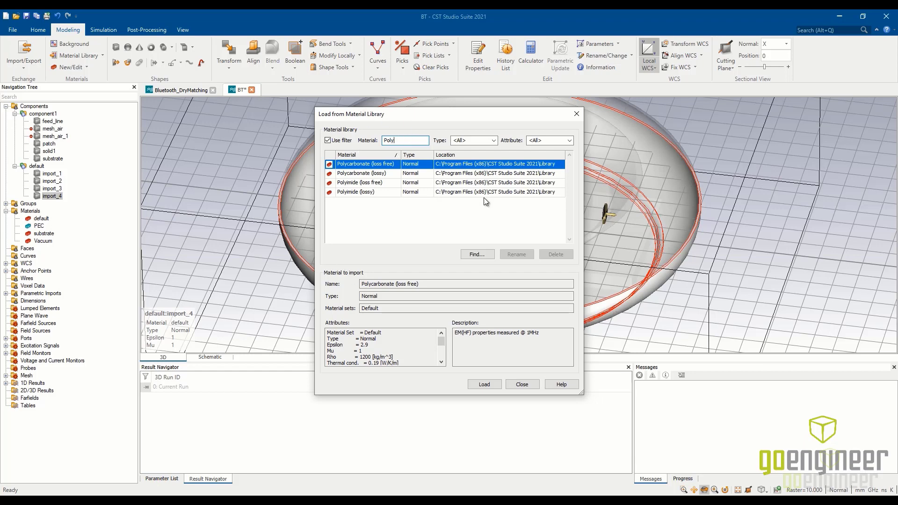
pyautogui.click(480, 385)
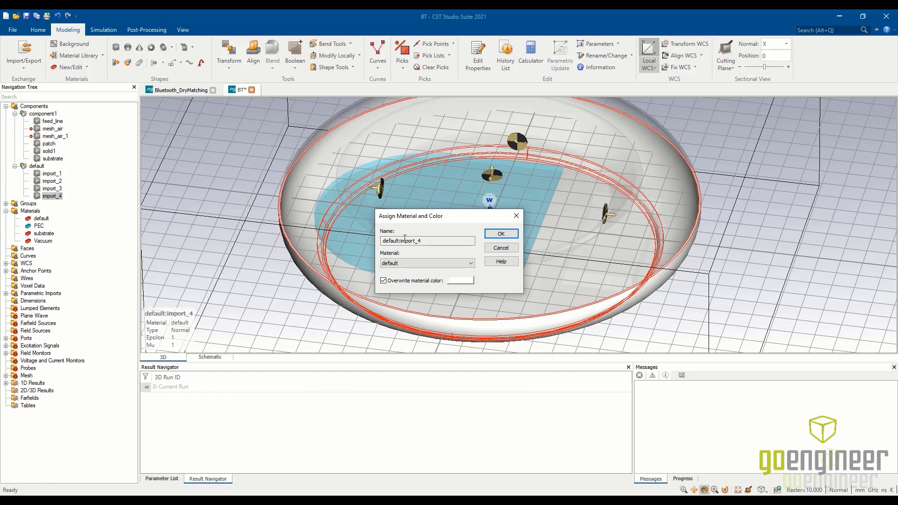
# Create a new material named PP with epsilon 2.1 and assign it to import_4
pyautogui.click(400, 263)
pyautogui.click(397, 270)
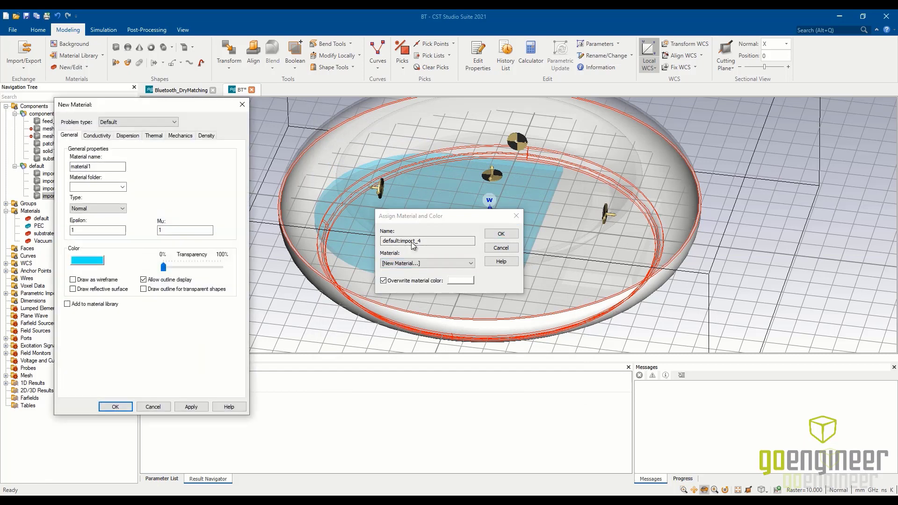
pyautogui.write('PP')
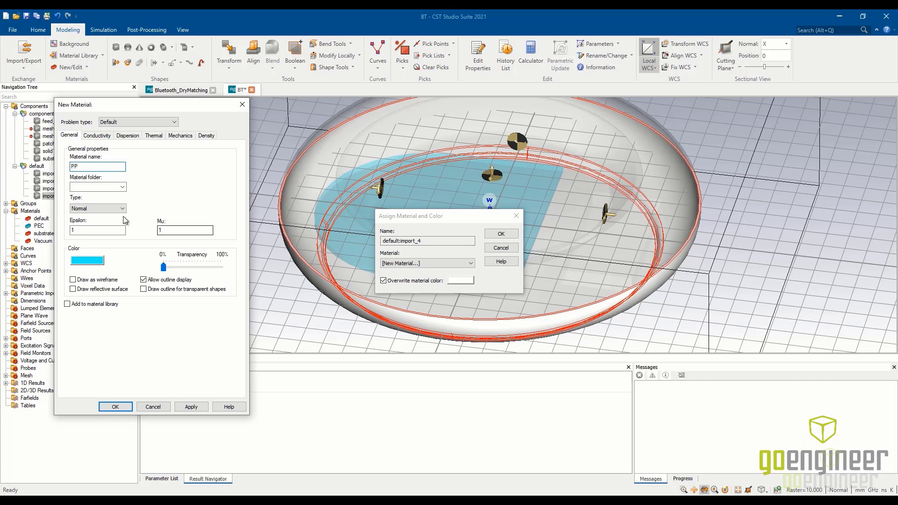
pyautogui.click(109, 230)
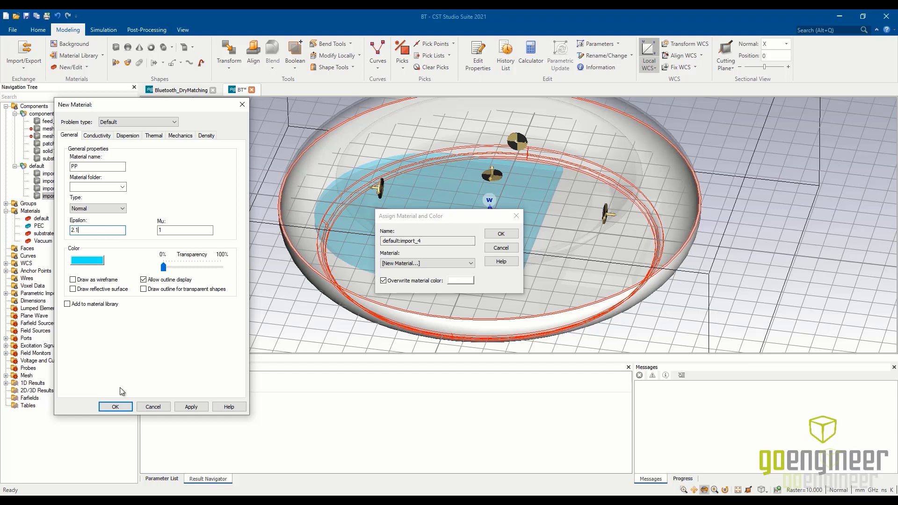
pyautogui.click(109, 407)
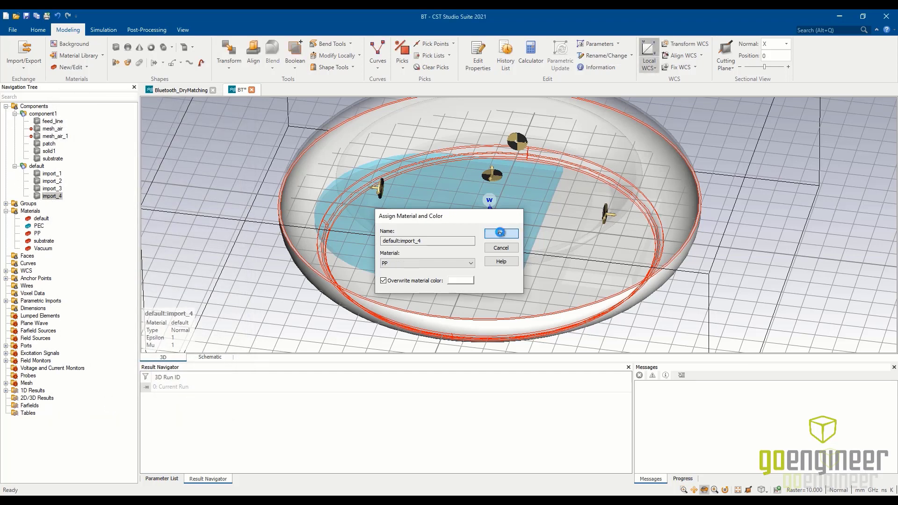
pyautogui.click(500, 233)
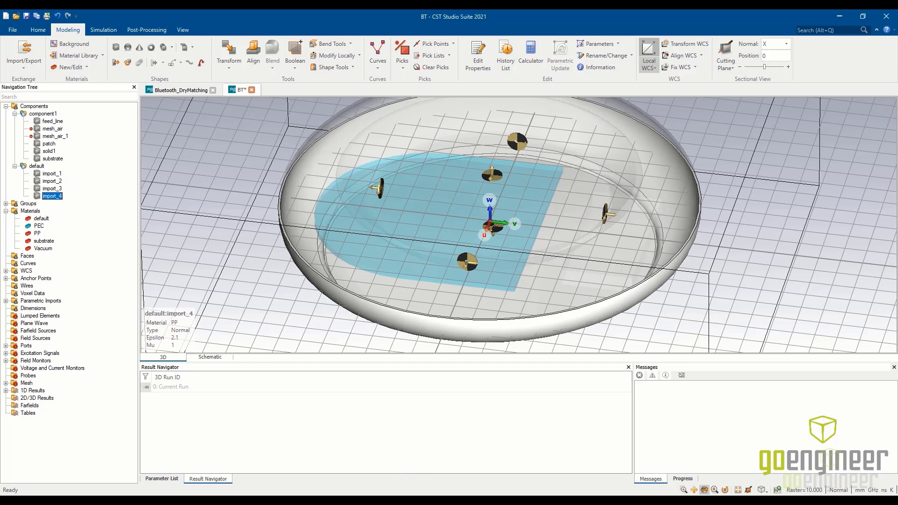
# In the PowerPoint webinar, view slide 8, glance back at slide 6, then return to slide 8
pyautogui.moveTo(234, 500)
pyautogui.click(265, 476)
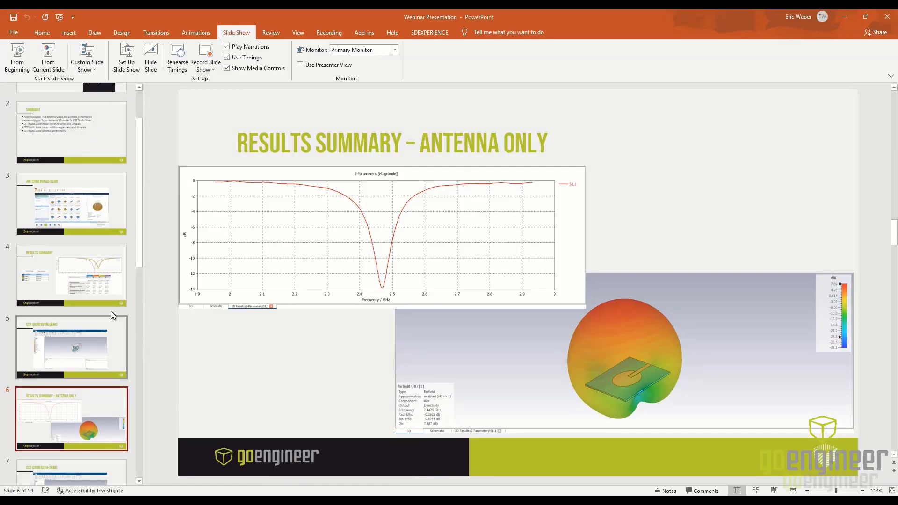
pyautogui.scroll(-2, 121, 331)
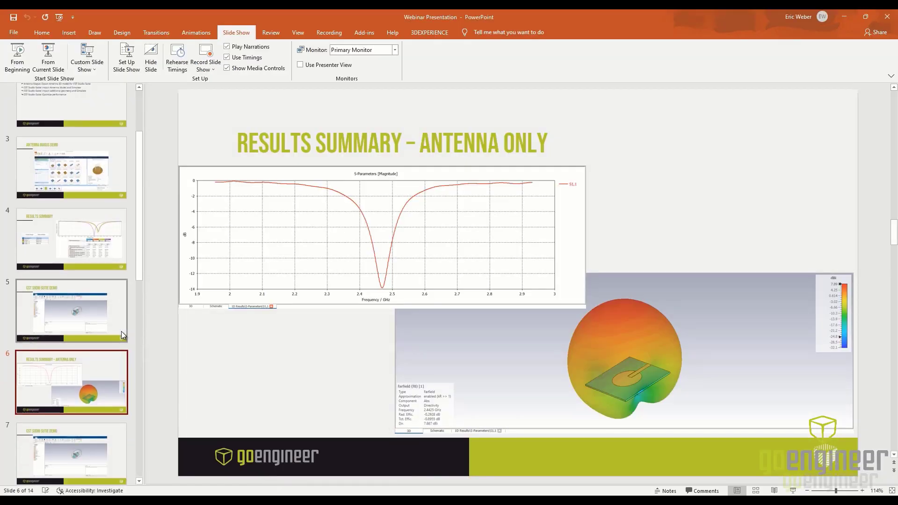
pyautogui.scroll(-2, 122, 331)
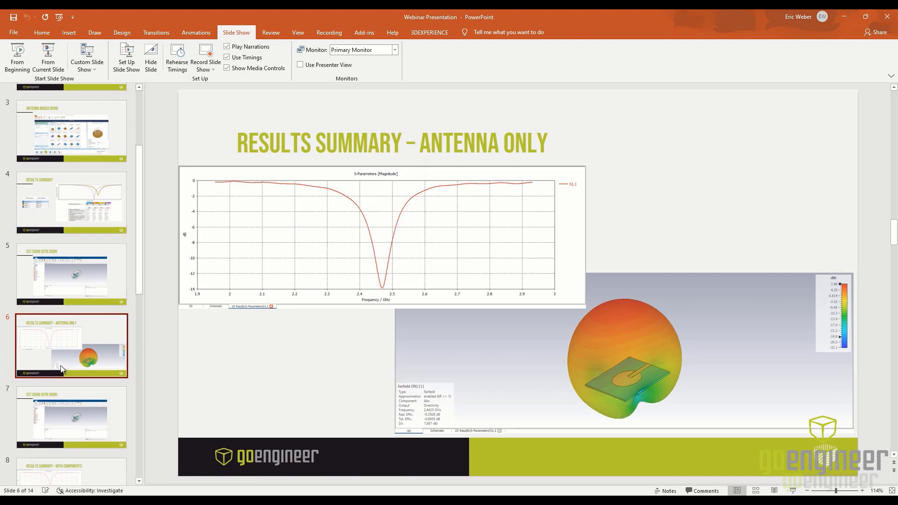
pyautogui.scroll(-5, 80, 366)
pyautogui.scroll(-4, 83, 341)
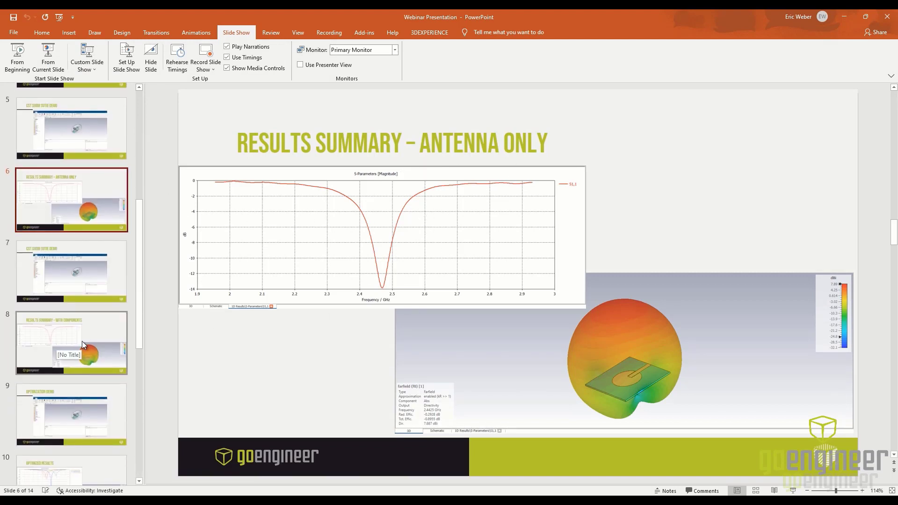
pyautogui.click(82, 340)
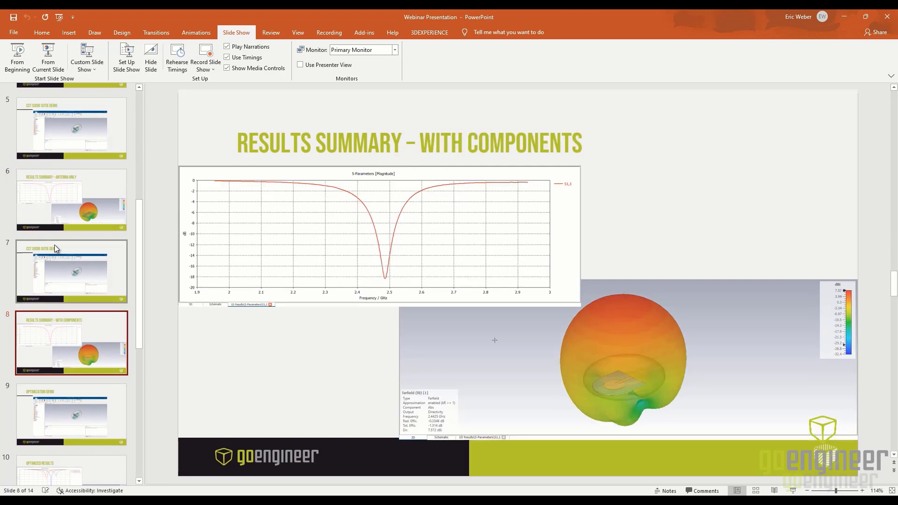
pyautogui.click(78, 197)
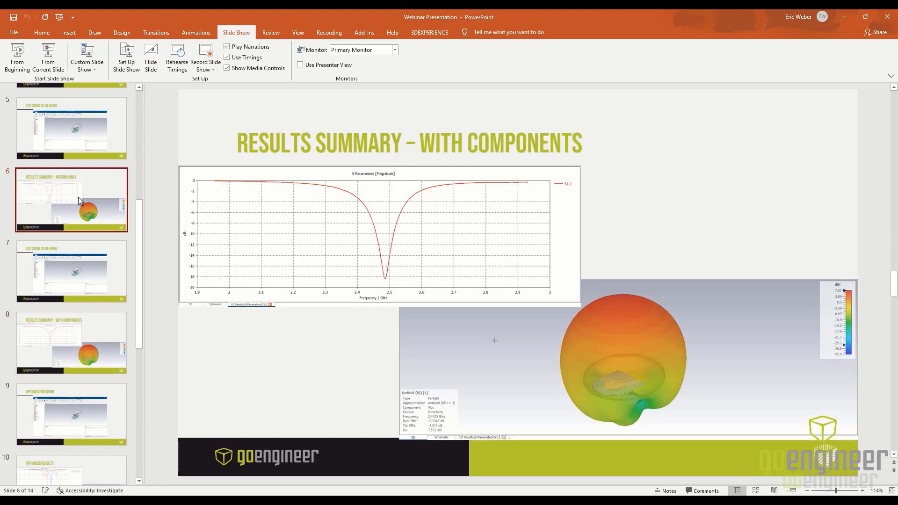
pyautogui.click(125, 332)
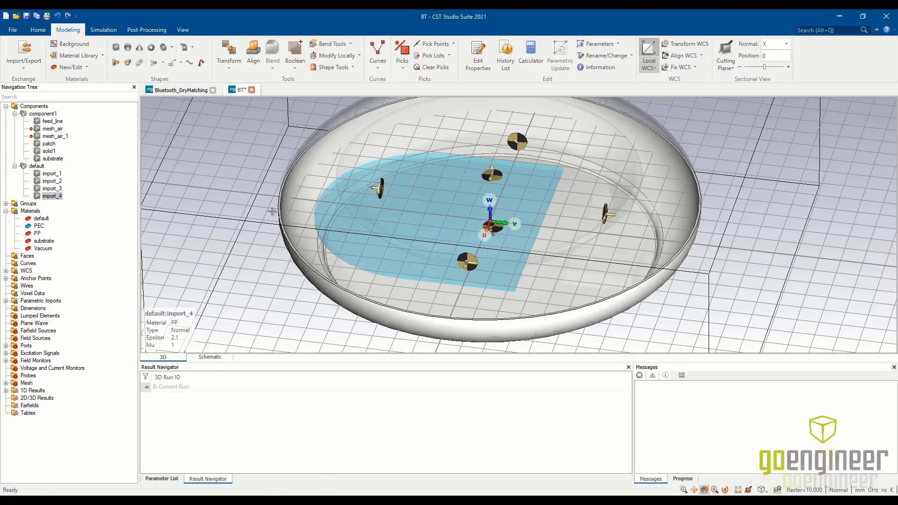
# Open the Optimizer and vary only patch_diameter, with its minimum lowered to 44.5 (maximum 52)
pyautogui.scroll(-3, 271, 211)
pyautogui.click(30, 28)
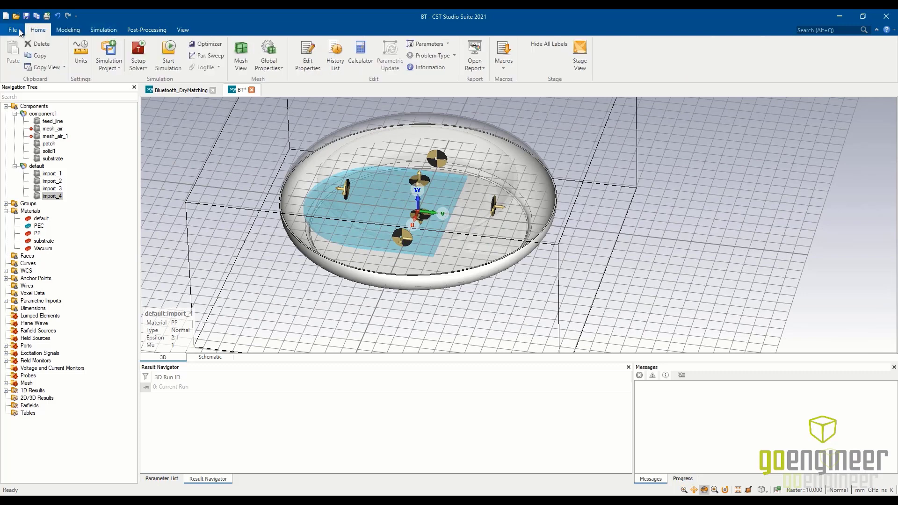
pyautogui.click(216, 48)
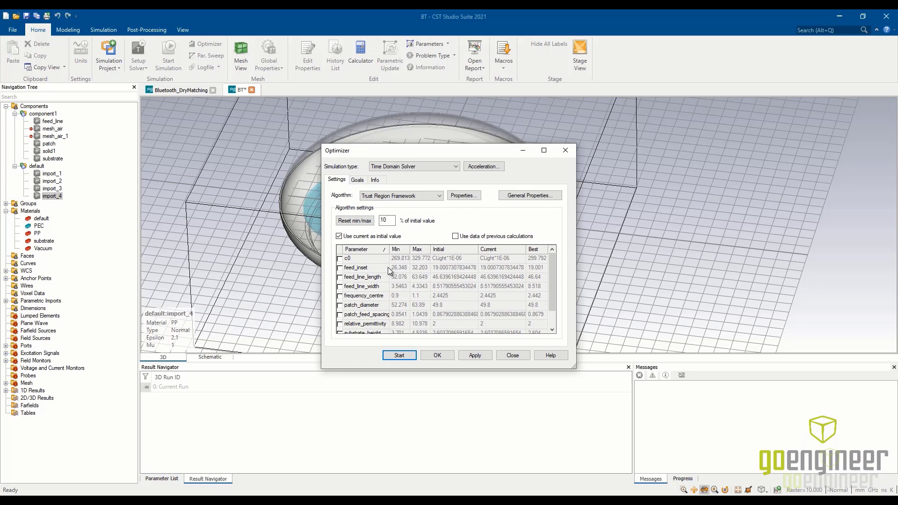
pyautogui.click(339, 305)
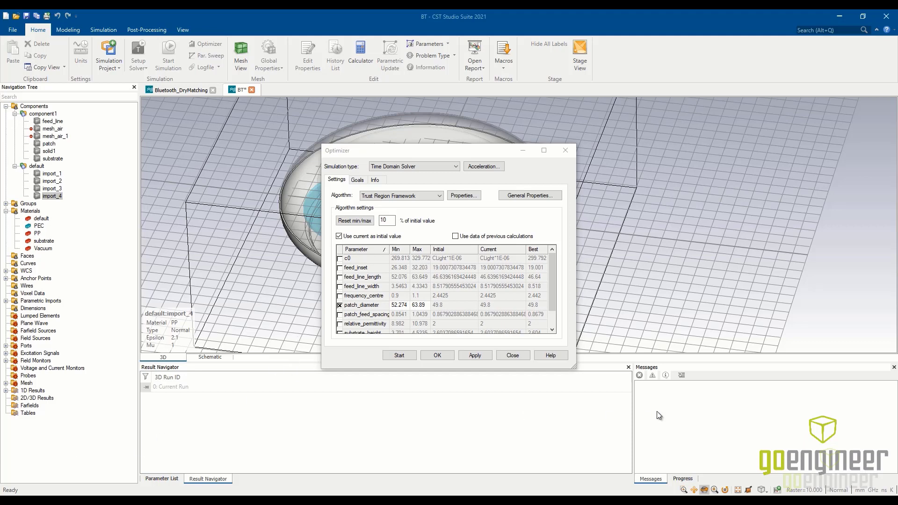
pyautogui.click(396, 310)
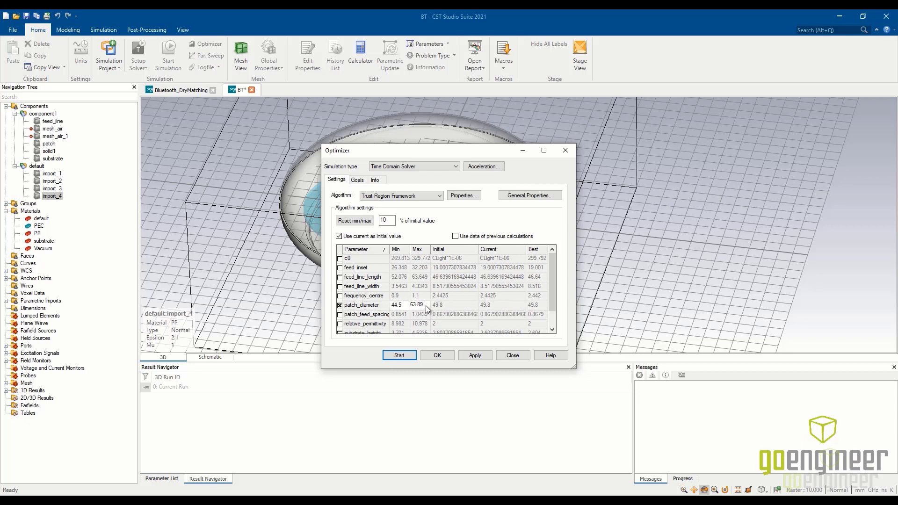
pyautogui.click(421, 305)
# Add an optimizer goal: move the S1,1 minimum to 2.4425 over the total range
pyautogui.click(357, 181)
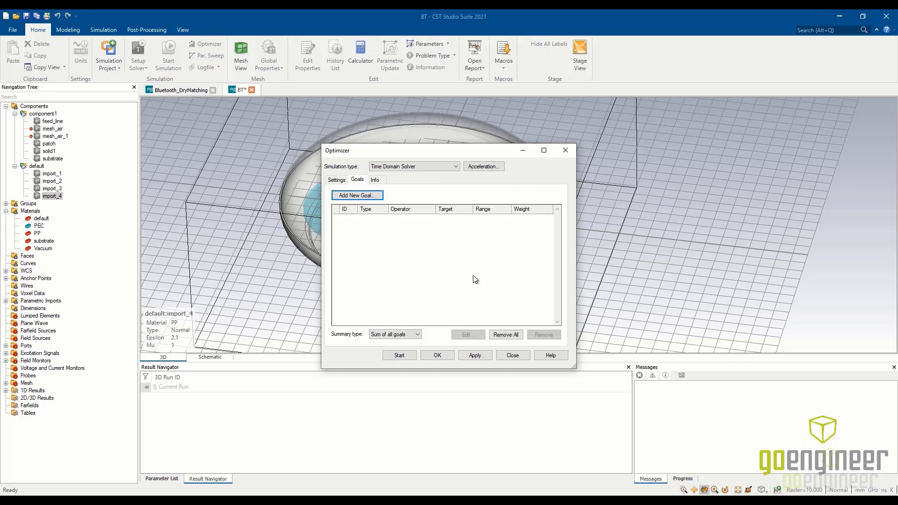
pyautogui.click(358, 195)
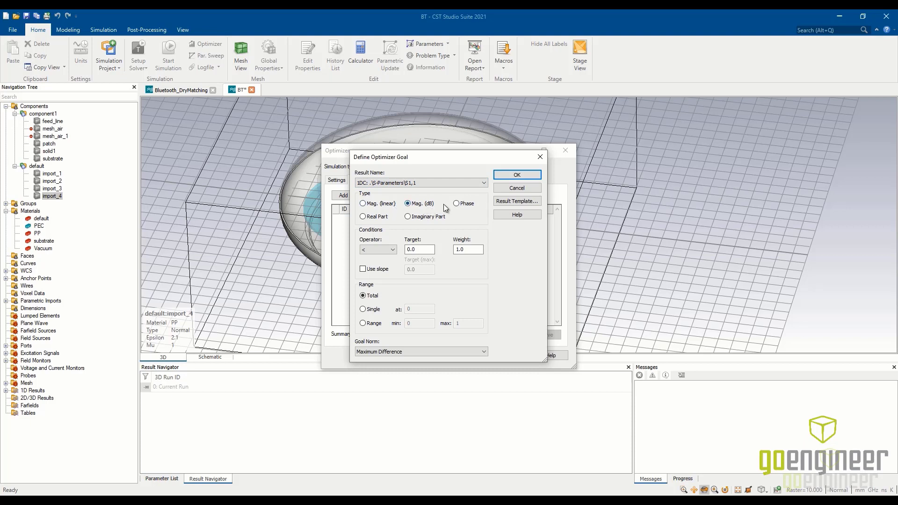
pyautogui.click(378, 249)
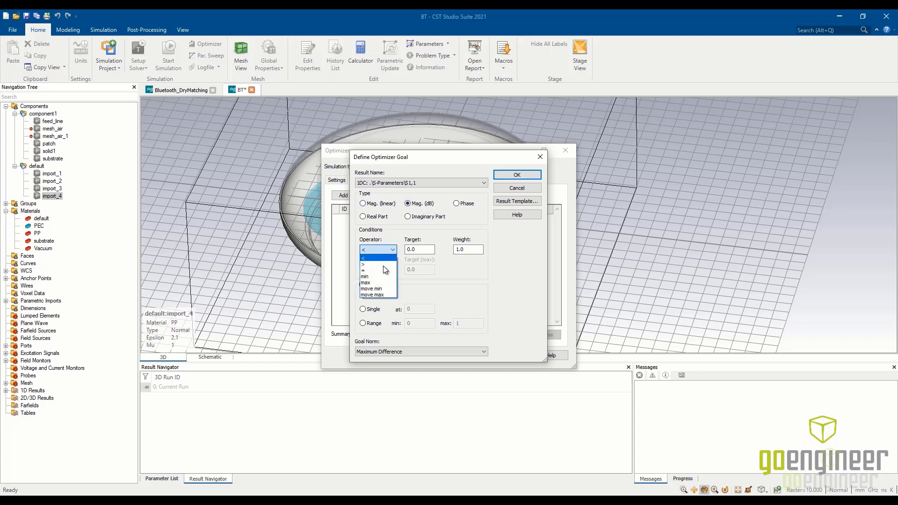
pyautogui.click(384, 293)
pyautogui.doubleClick(421, 250)
pyautogui.write('2.4423')
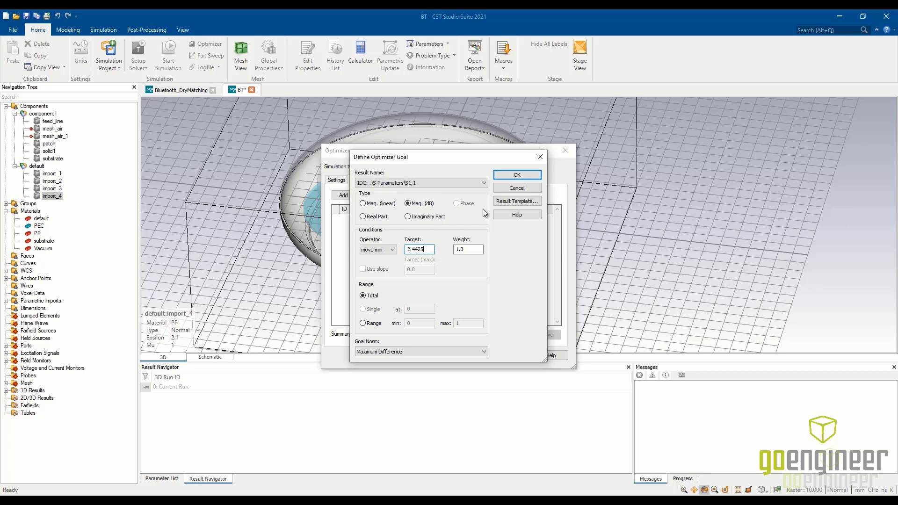
pyautogui.click(526, 174)
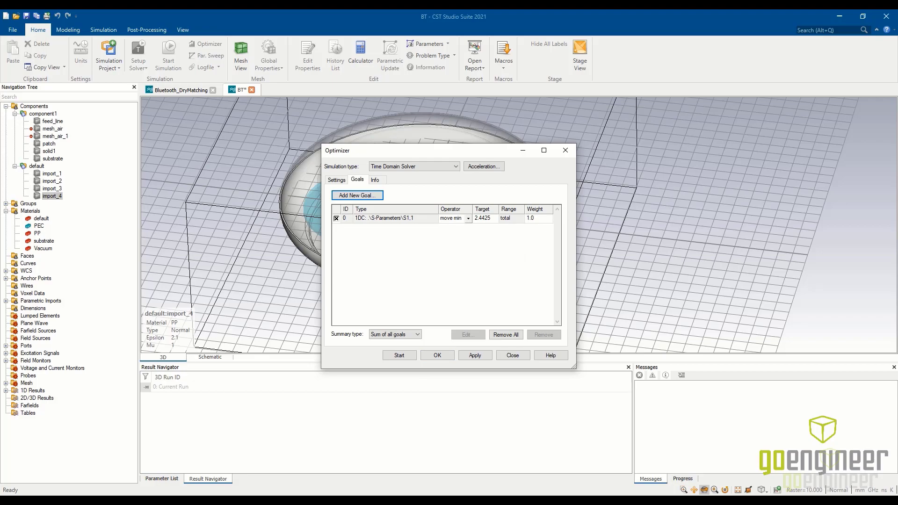
# In PowerPoint, present slide 10 'Optimized Results' full-screen from the current slide
pyautogui.moveTo(284, 498)
pyautogui.click(234, 461)
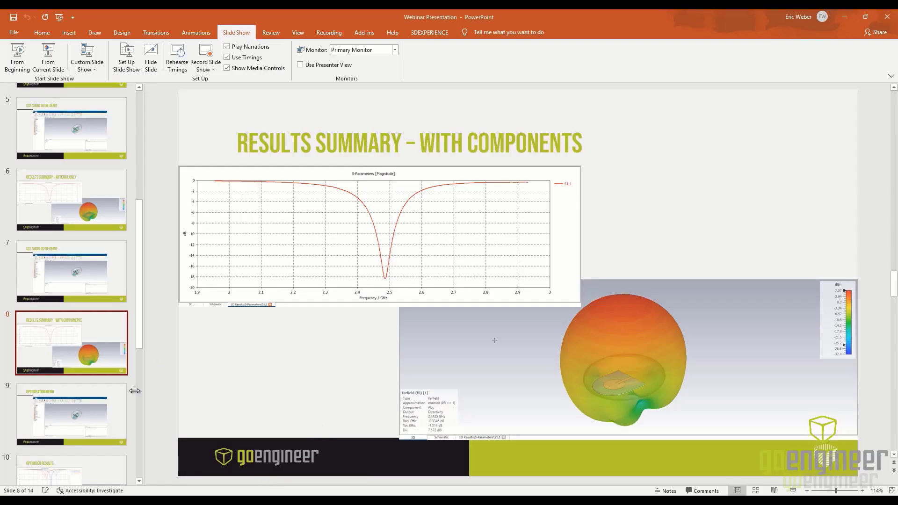
pyautogui.click(107, 478)
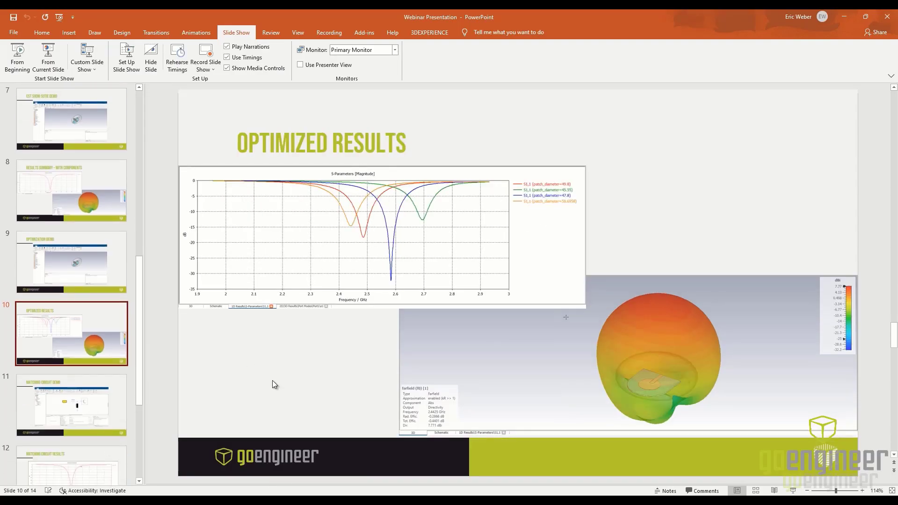
pyautogui.click(48, 60)
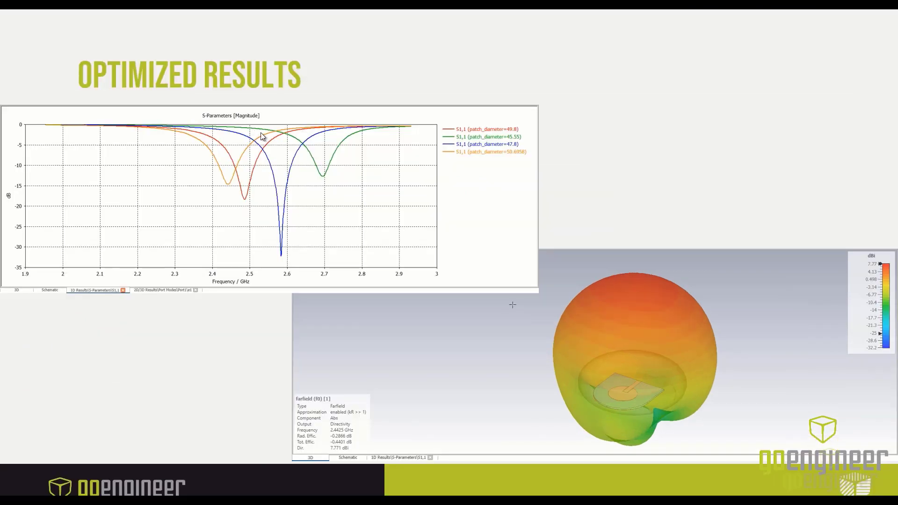